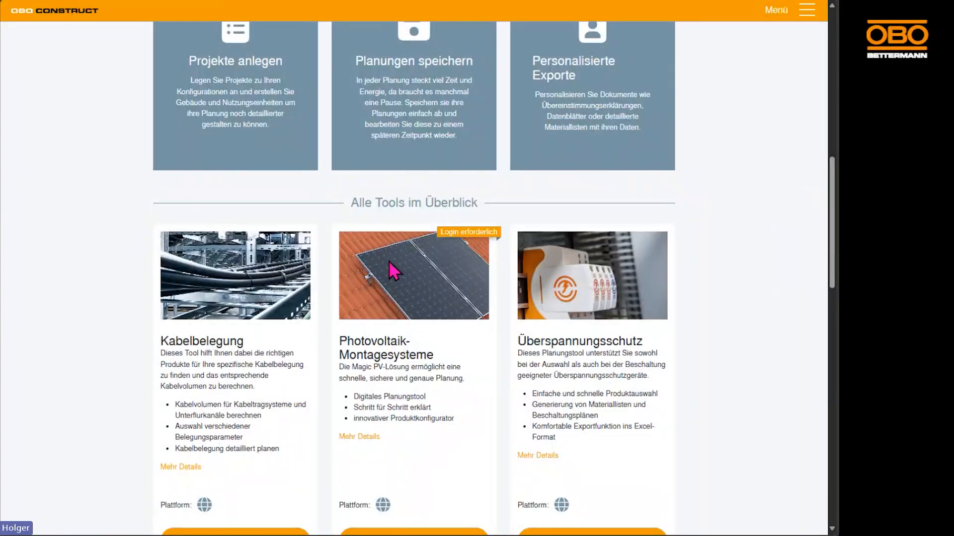
Open the photovoltaic mounting systems planner and enter the site's street as the address, accepting the matching suggestion
{"action": "scroll", "coordinate": [395, 272], "scroll_direction": "down", "scroll_amount": 1}
{"action": "scroll", "coordinate": [394, 270], "scroll_direction": "down", "scroll_amount": 3}
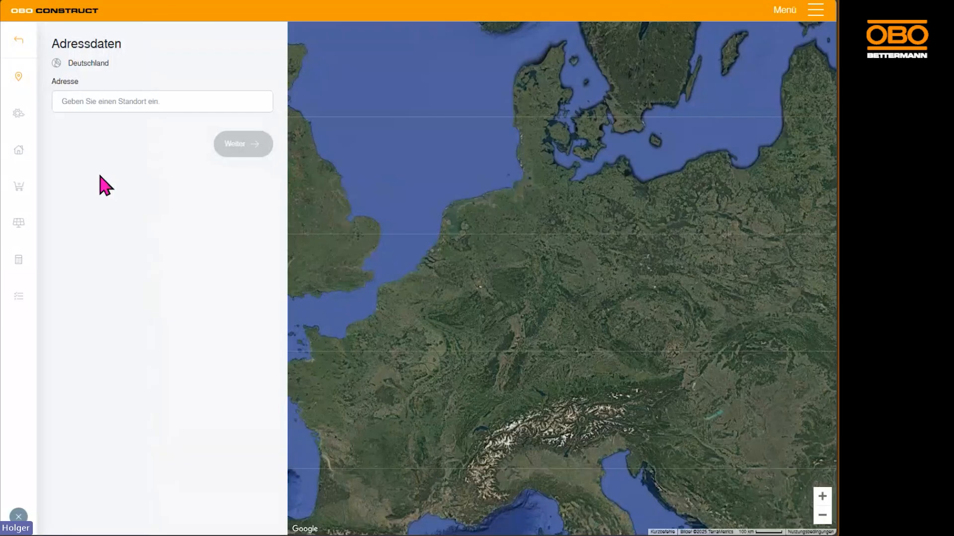
{"action": "left_click", "coordinate": [111, 101]}
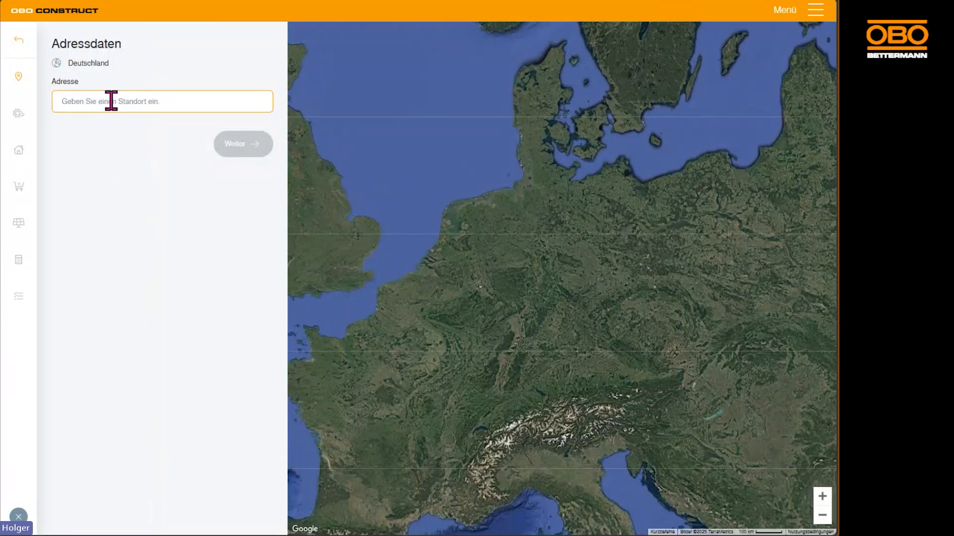
{"action": "type", "text": "hüingser ring"}
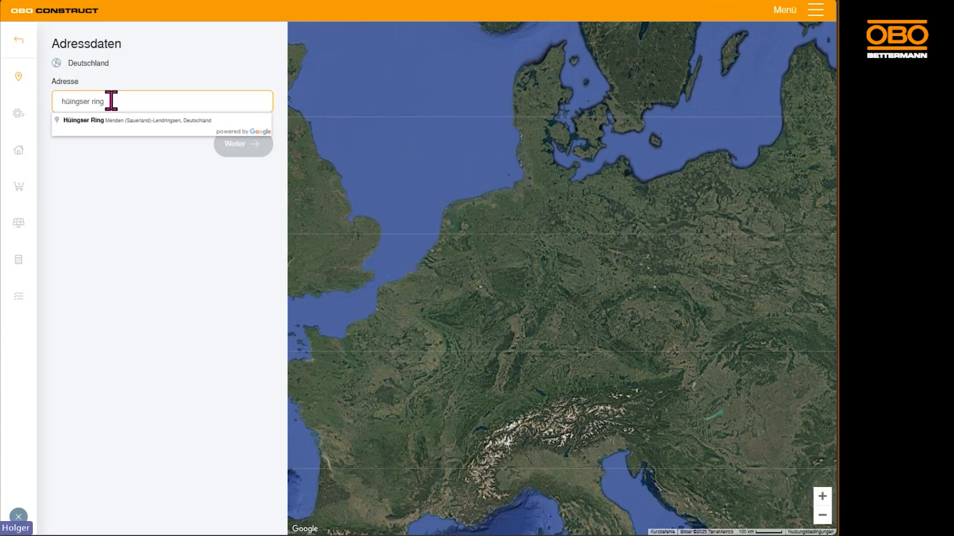
{"action": "left_click", "coordinate": [84, 120]}
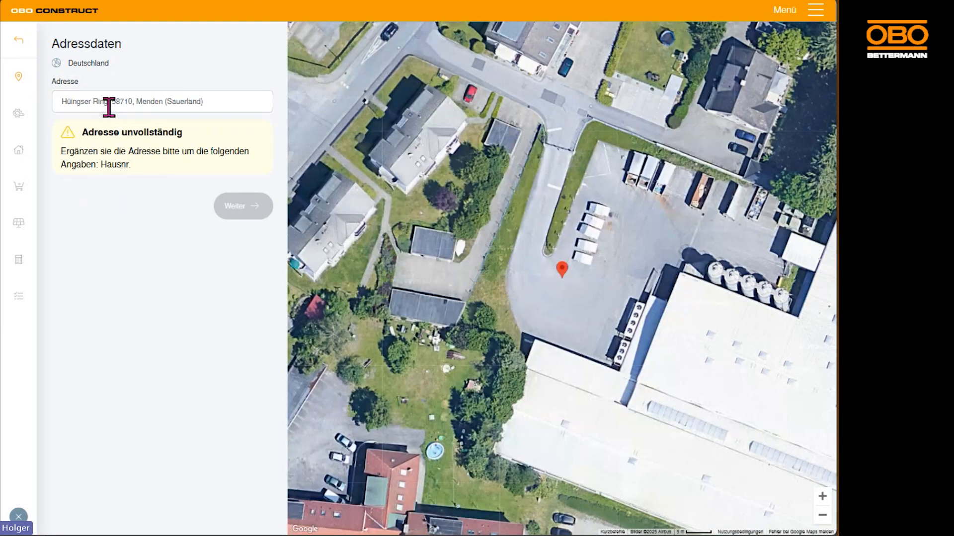
Complete the site address with the house number, accept the matching suggestion and continue to the terrain categories
{"action": "triple_click", "coordinate": [109, 102]}
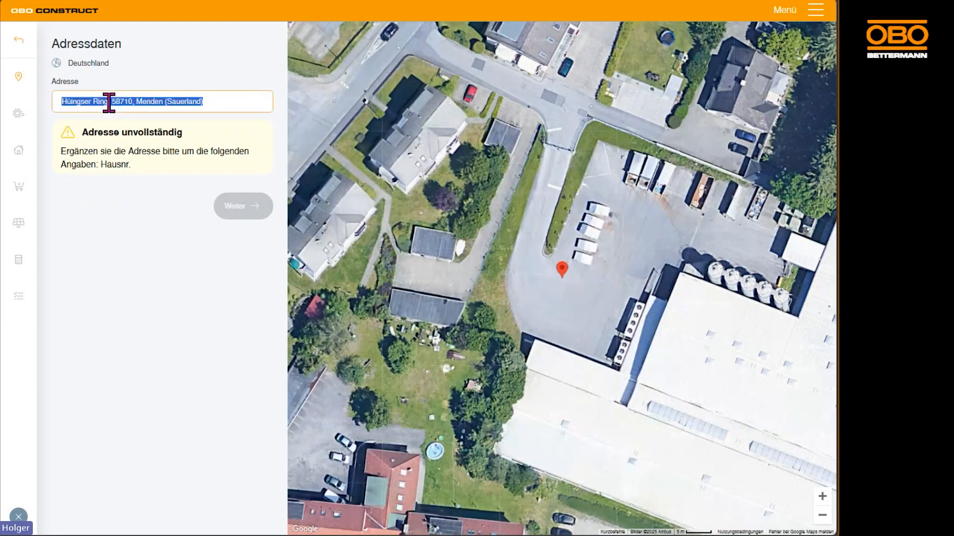
{"action": "left_click", "coordinate": [109, 102]}
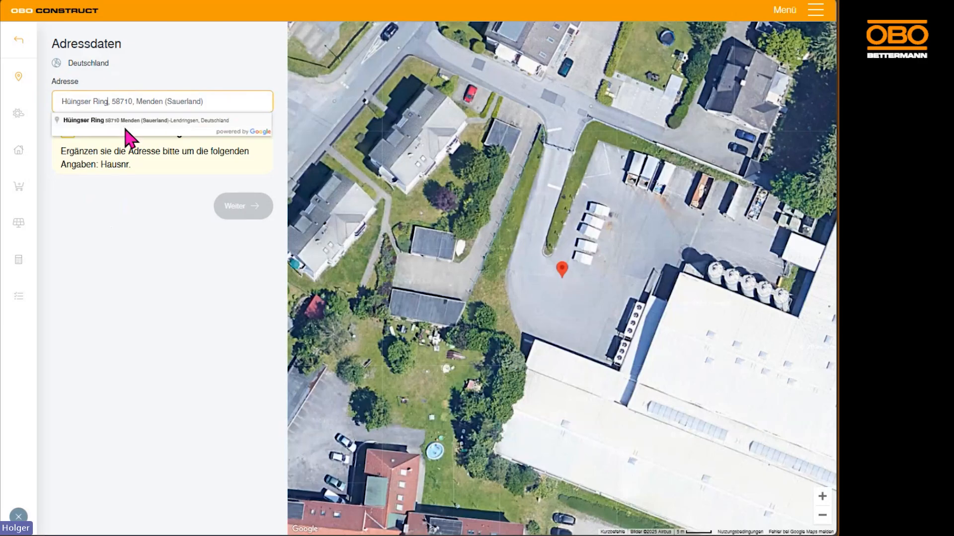
{"action": "type", "text": "100"}
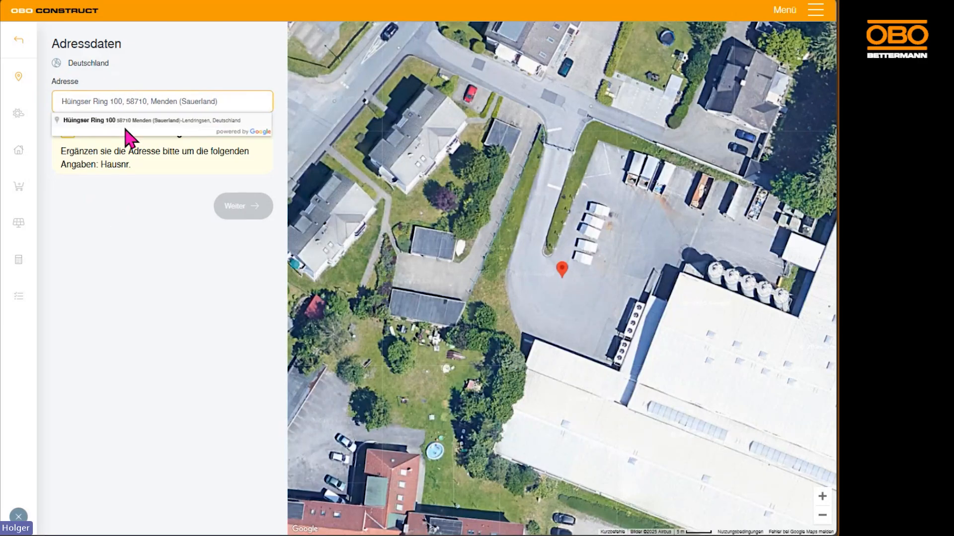
{"action": "left_click", "coordinate": [106, 121]}
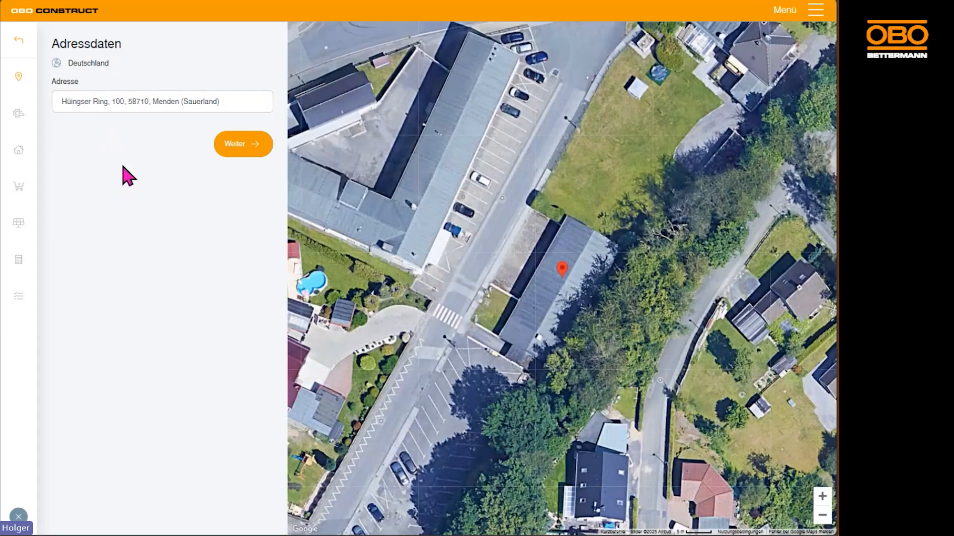
{"action": "scroll", "coordinate": [568, 280], "scroll_direction": "down", "scroll_amount": 1}
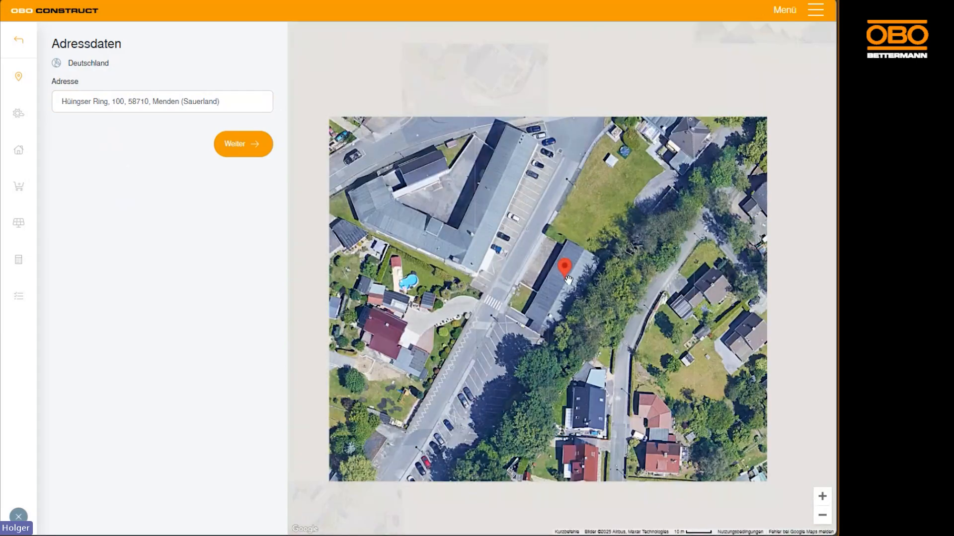
{"action": "scroll", "coordinate": [568, 279], "scroll_direction": "up", "scroll_amount": 1}
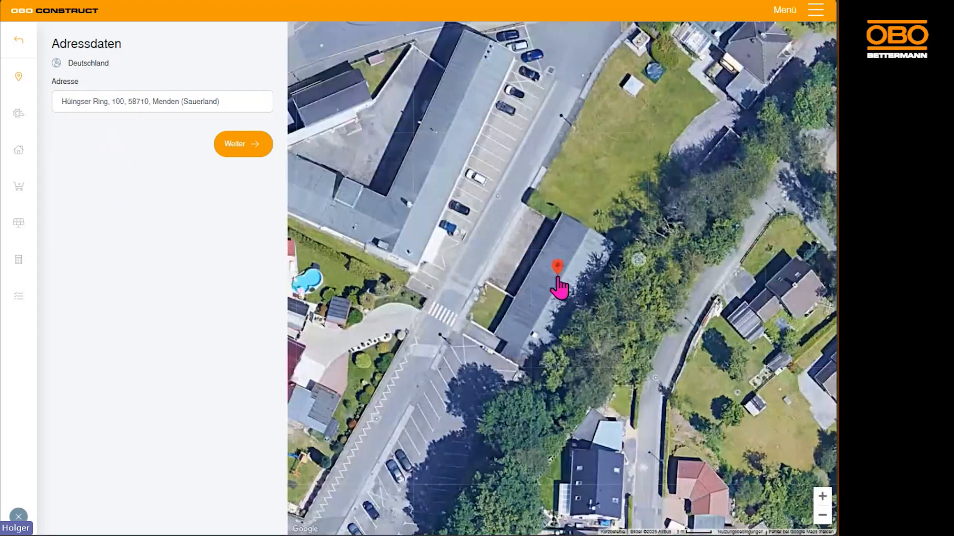
{"action": "left_click", "coordinate": [247, 146]}
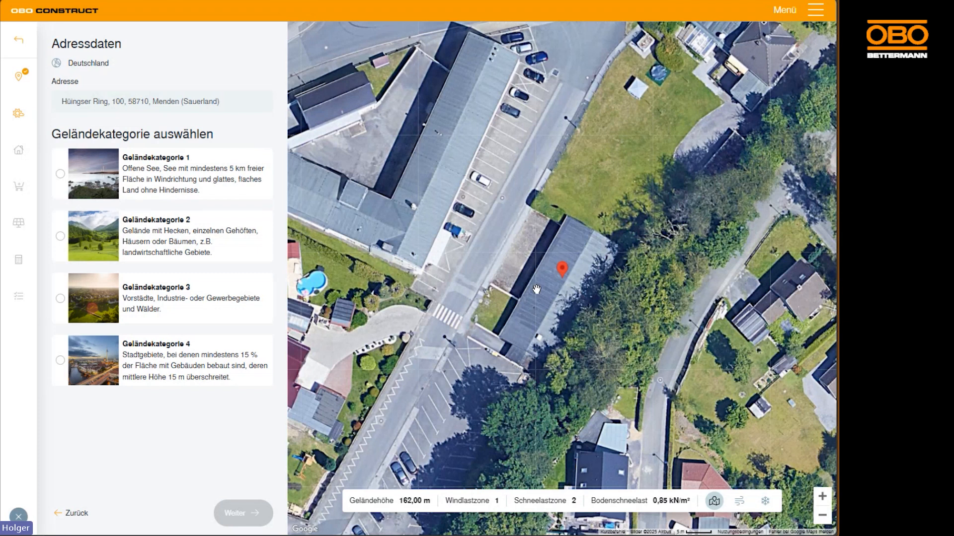
Examine the site's surroundings on the map, choose Geländekategorie 3 and continue to the roof configuration
{"action": "scroll", "coordinate": [536, 289], "scroll_direction": "down", "scroll_amount": 2}
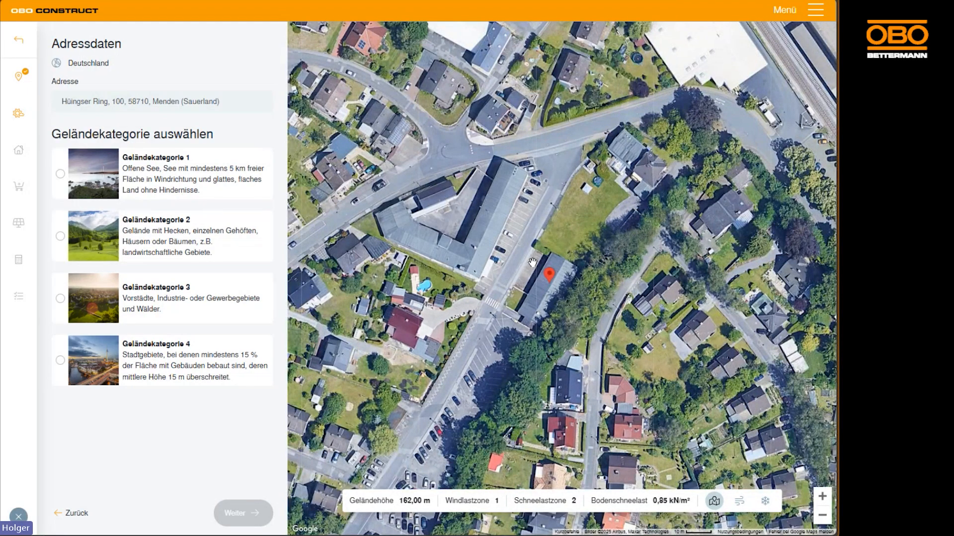
{"action": "scroll", "coordinate": [532, 263], "scroll_direction": "up", "scroll_amount": 2}
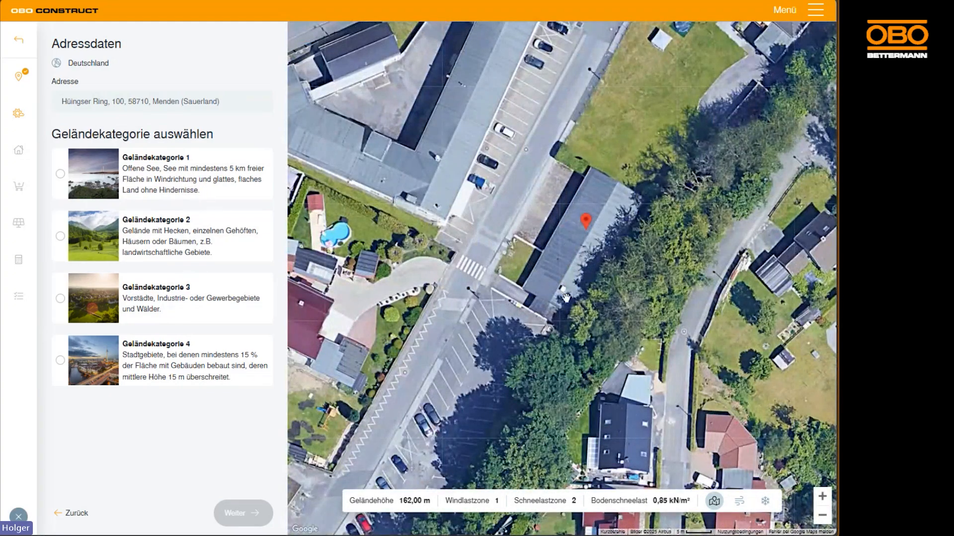
{"action": "scroll", "coordinate": [566, 298], "scroll_direction": "down", "scroll_amount": 1}
{"action": "scroll", "coordinate": [566, 298], "scroll_direction": "down", "scroll_amount": 1}
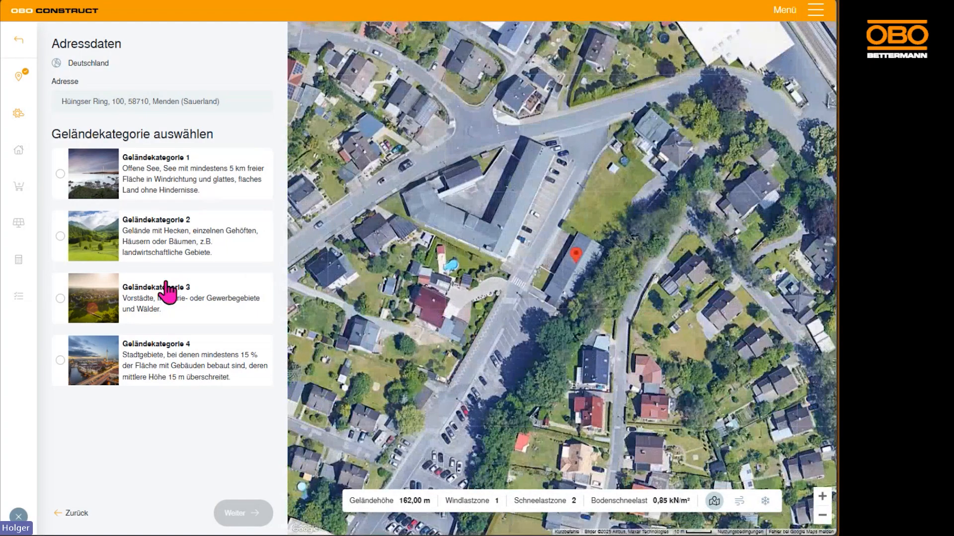
{"action": "left_click", "coordinate": [166, 307]}
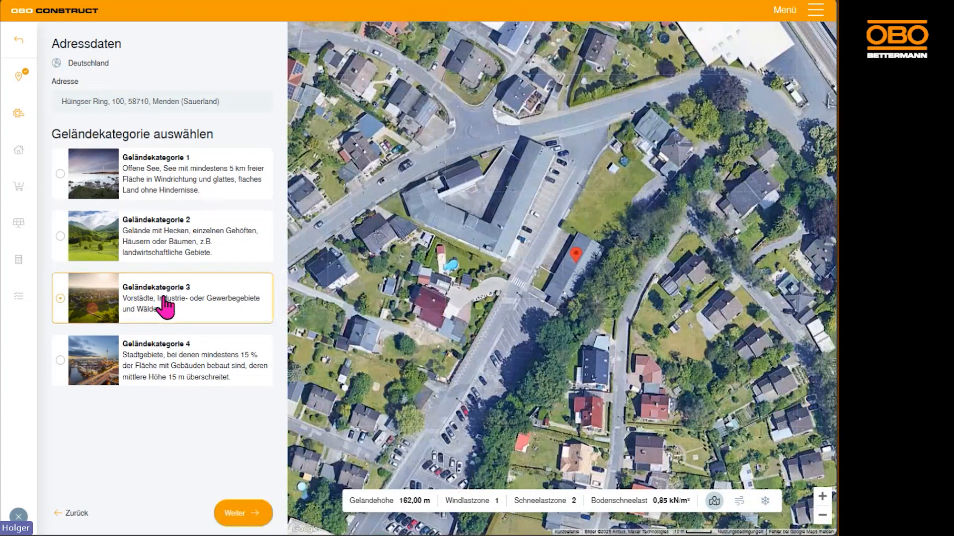
{"action": "left_click", "coordinate": [236, 517]}
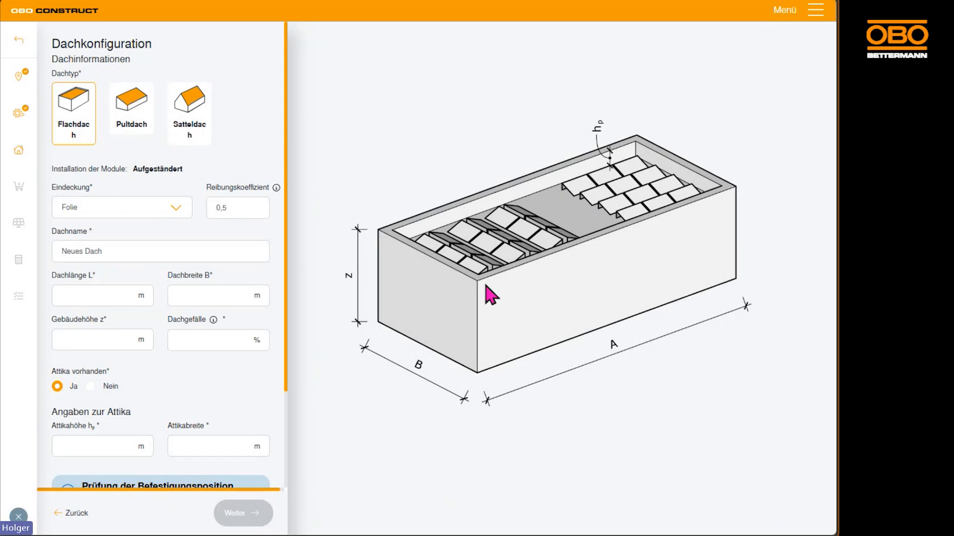
{"action": "left_click", "coordinate": [129, 121]}
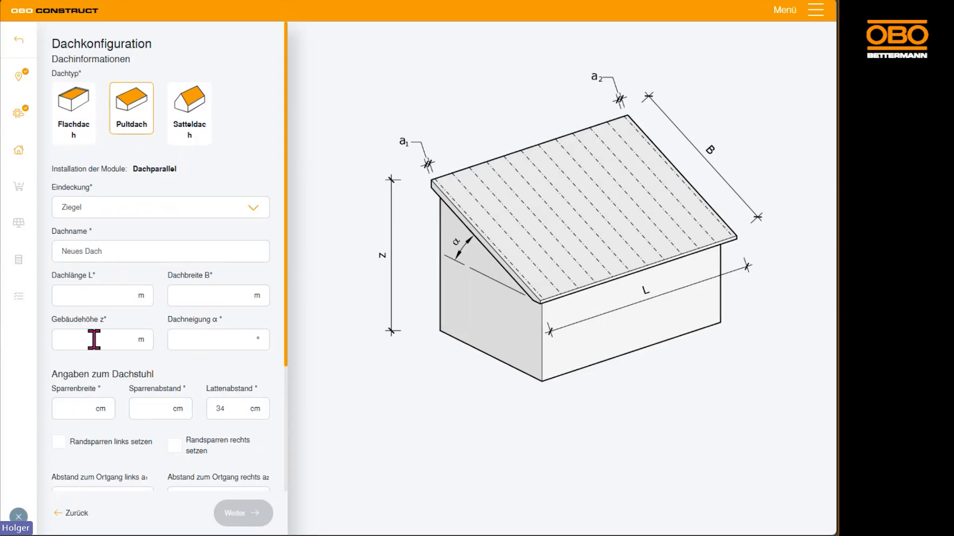
{"action": "scroll", "coordinate": [122, 405], "scroll_direction": "down", "scroll_amount": 3}
{"action": "scroll", "coordinate": [213, 292], "scroll_direction": "up", "scroll_amount": 5}
{"action": "left_click", "coordinate": [81, 124]}
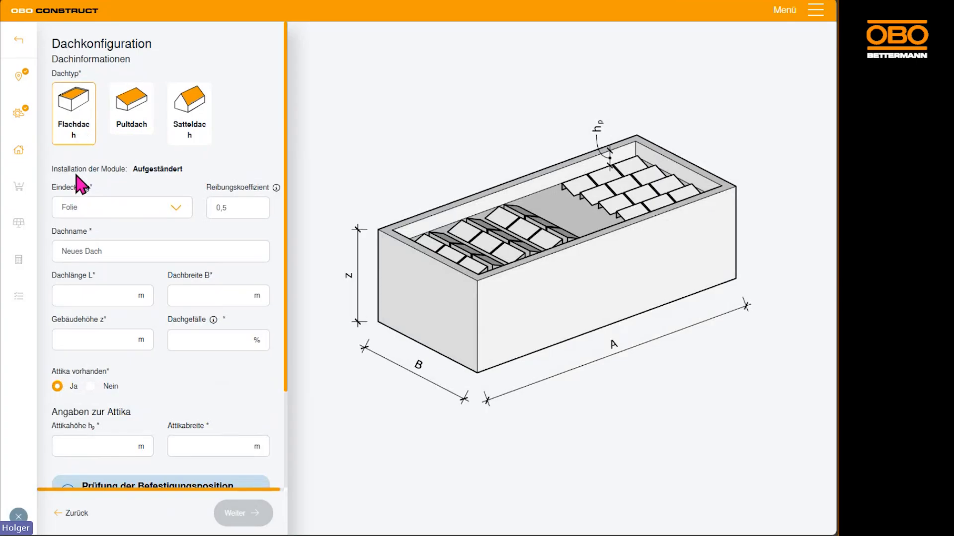
Set the flat roof's covering to Bitumen and name the roof "Süddach Bungalow"
{"action": "left_click", "coordinate": [180, 211]}
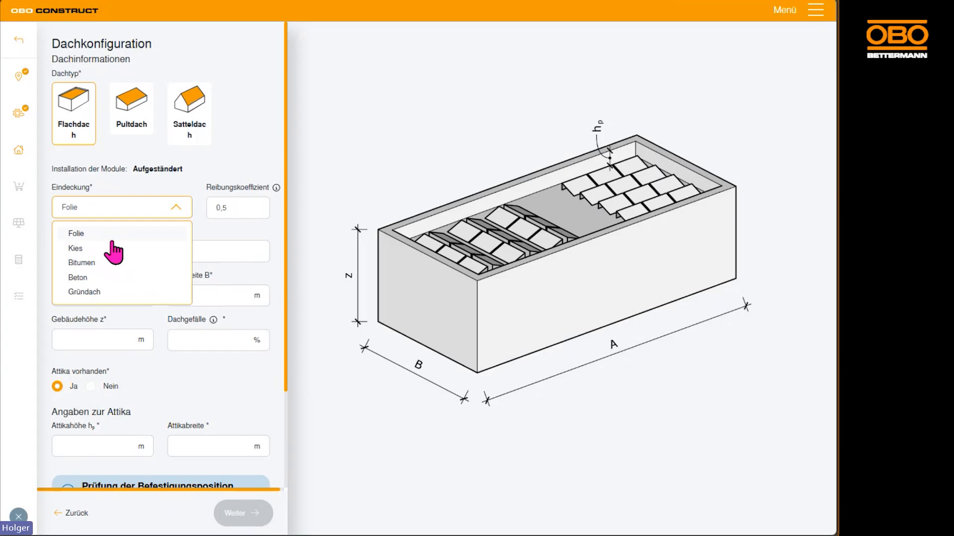
{"action": "left_click", "coordinate": [96, 264]}
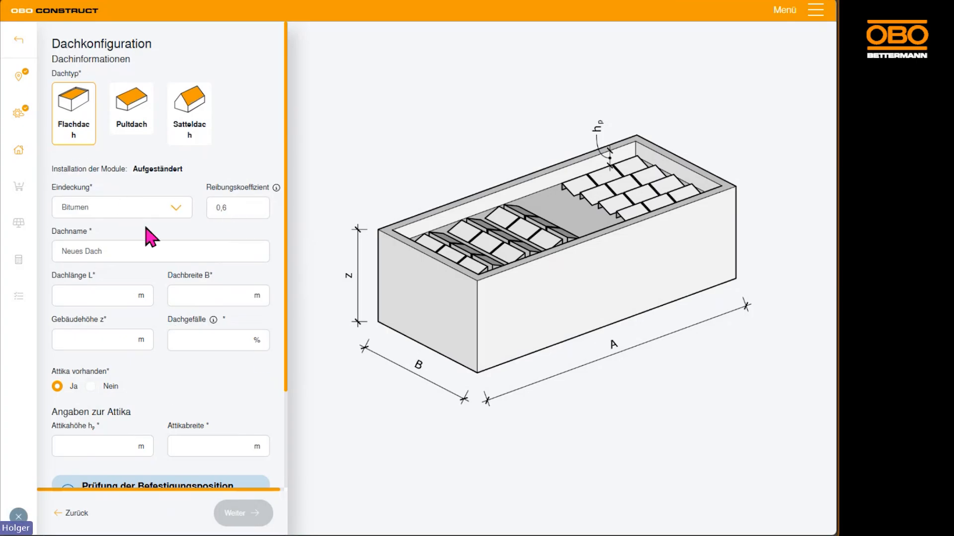
{"action": "left_click", "coordinate": [117, 251]}
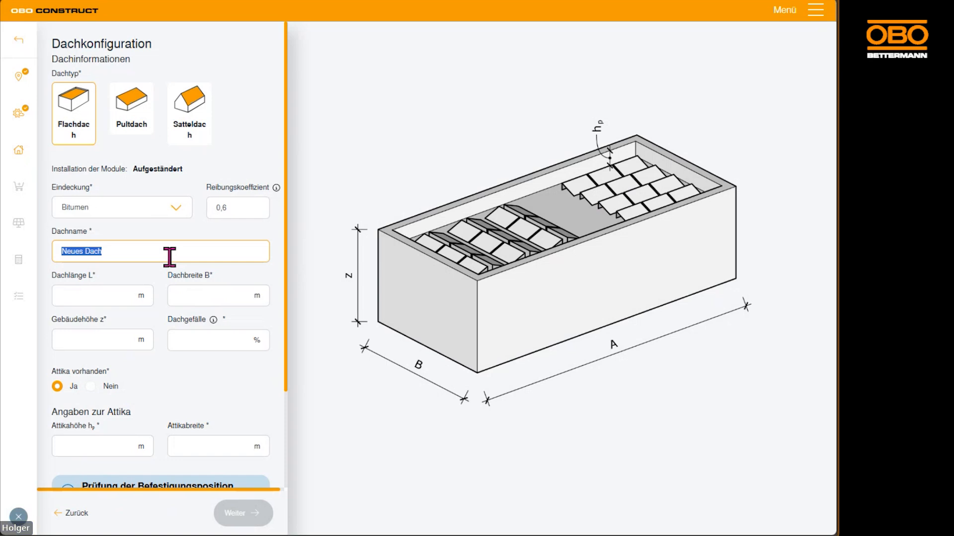
{"action": "type", "text": "Süddach"}
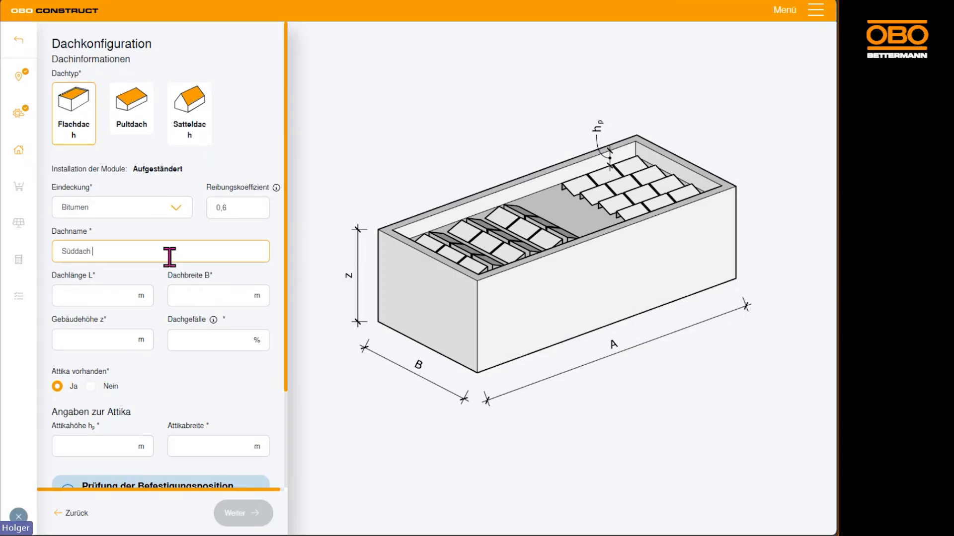
{"action": "type", "text": " Bungalo"}
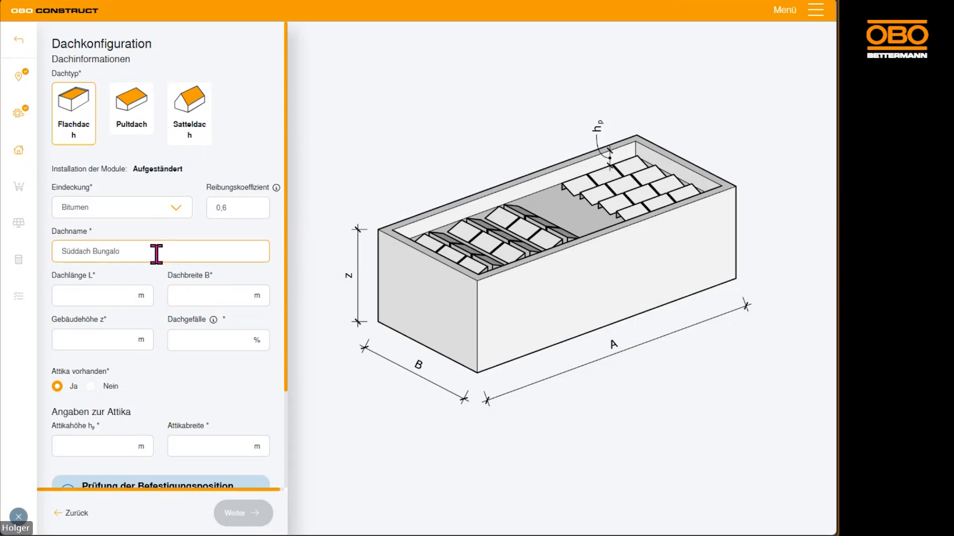
{"action": "type", "text": "w"}
Set the roof length to 25 m, roof width to 17,5 m, building height to 6 m and roof slope to 2 %
{"action": "left_click", "coordinate": [96, 297]}
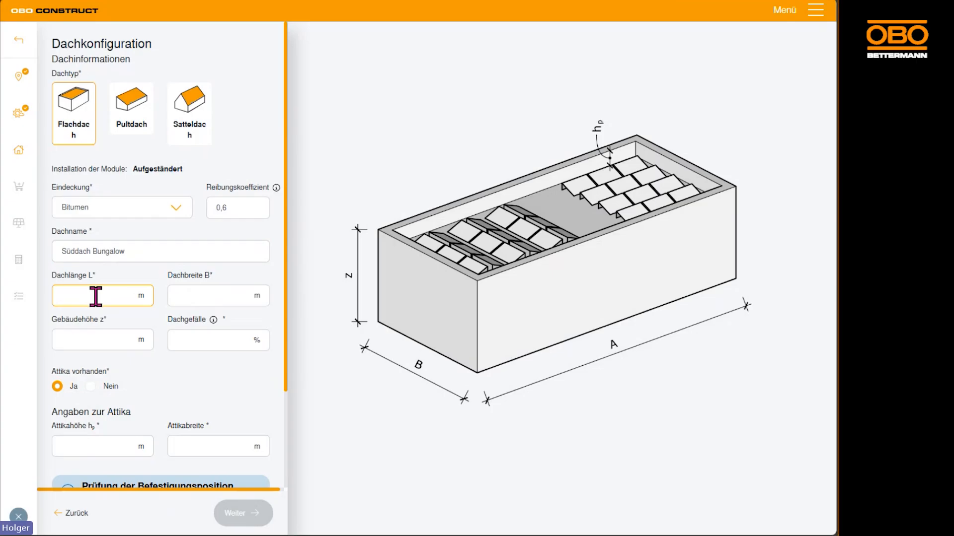
{"action": "type", "text": "25"}
{"action": "key", "text": "Tab"}
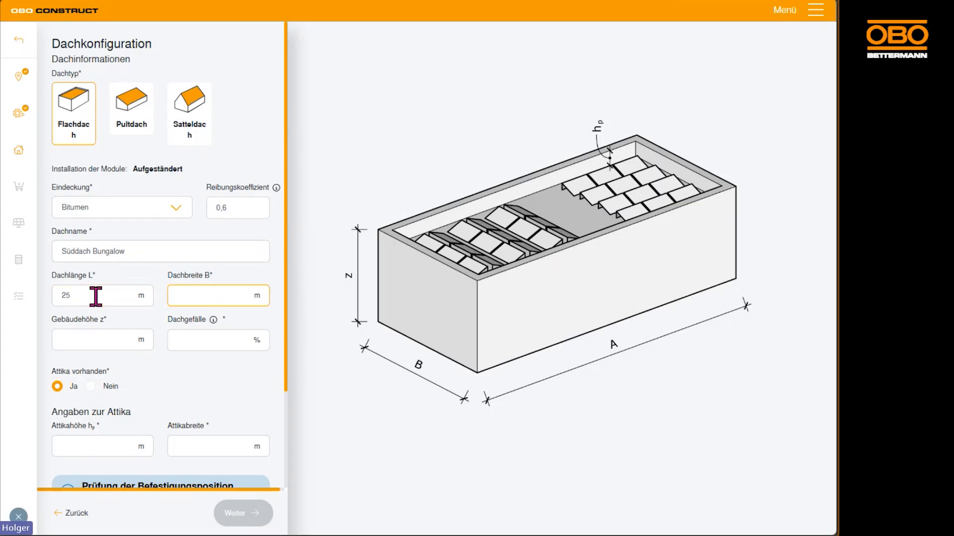
{"action": "type", "text": "17,5"}
{"action": "key", "text": "Tab"}
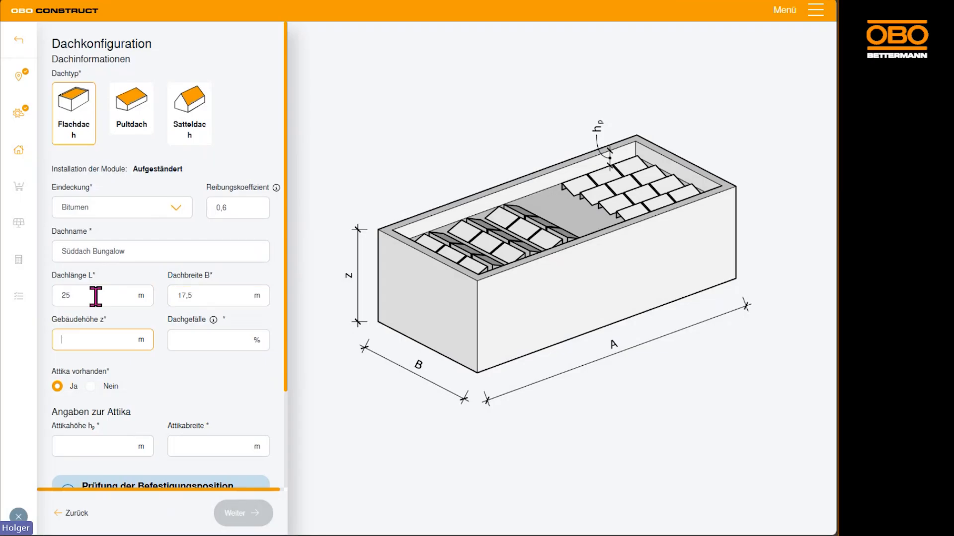
{"action": "type", "text": "6"}
{"action": "key", "text": "Tab"}
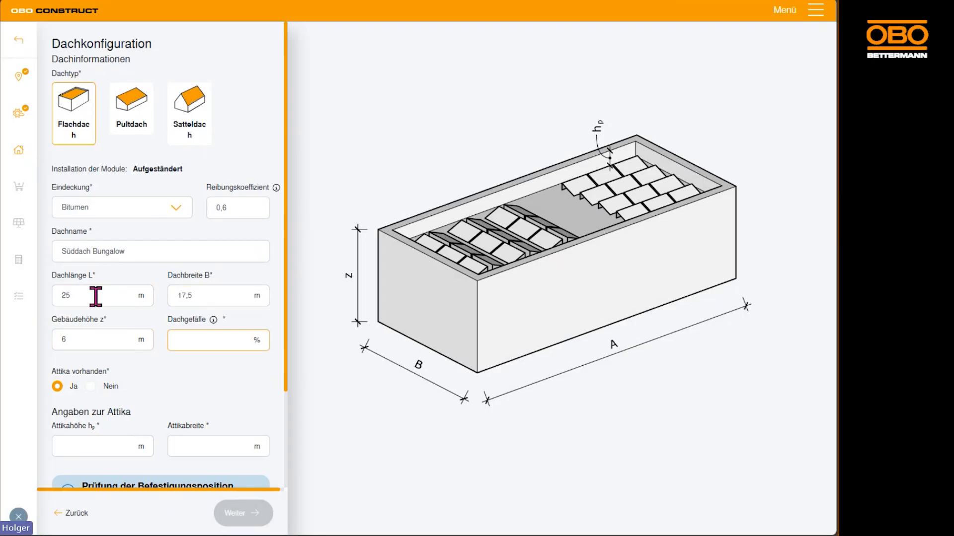
{"action": "type", "text": "2"}
Specify that the roof has no Attika and continue to the mounting system selection
{"action": "scroll", "coordinate": [164, 396], "scroll_direction": "down", "scroll_amount": 3}
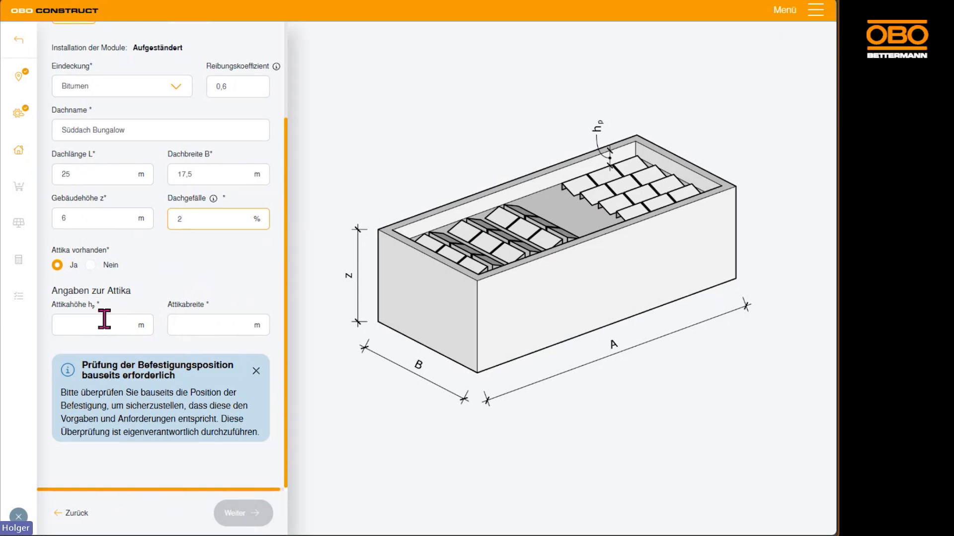
{"action": "left_click", "coordinate": [91, 266]}
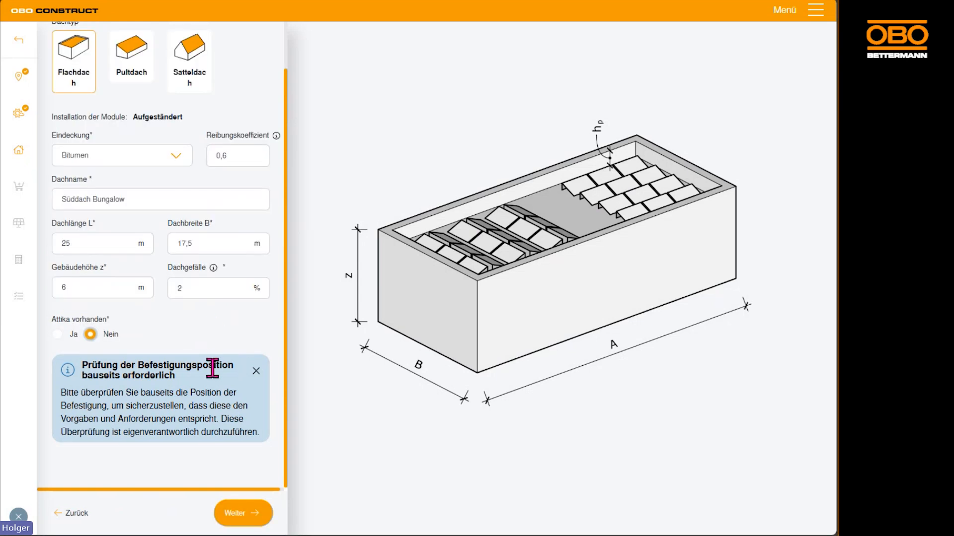
{"action": "left_click", "coordinate": [240, 513]}
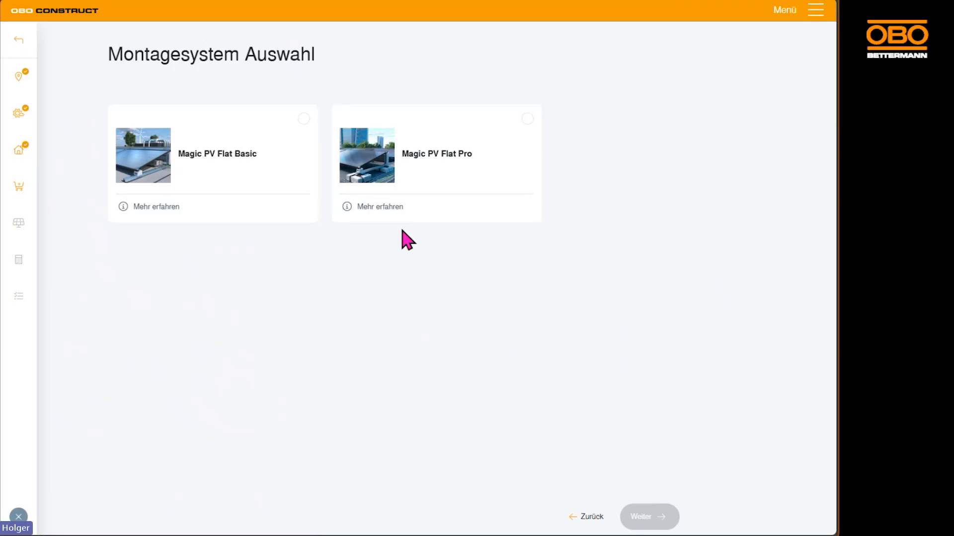
Examine the descriptions and pictures of the Magic PV Flat Basic and Magic PV Flat Pro mounting systems
{"action": "left_click", "coordinate": [164, 206]}
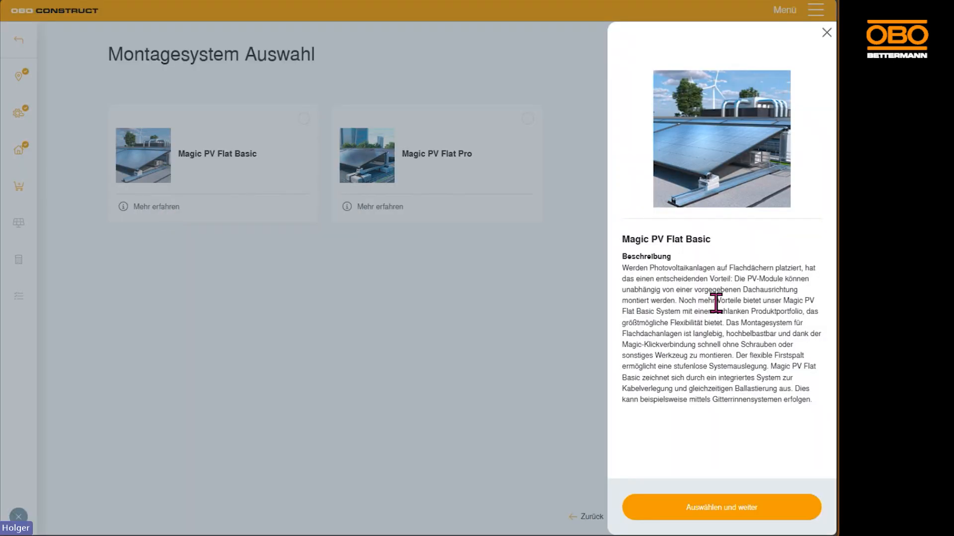
{"action": "mouse_move", "coordinate": [715, 184]}
{"action": "left_click", "coordinate": [490, 225]}
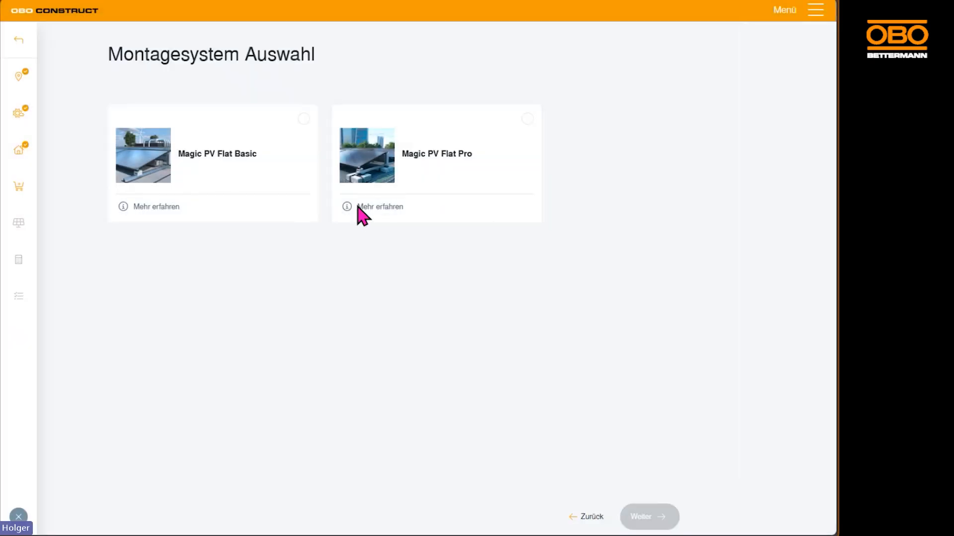
{"action": "left_click", "coordinate": [357, 207]}
{"action": "mouse_move", "coordinate": [732, 201]}
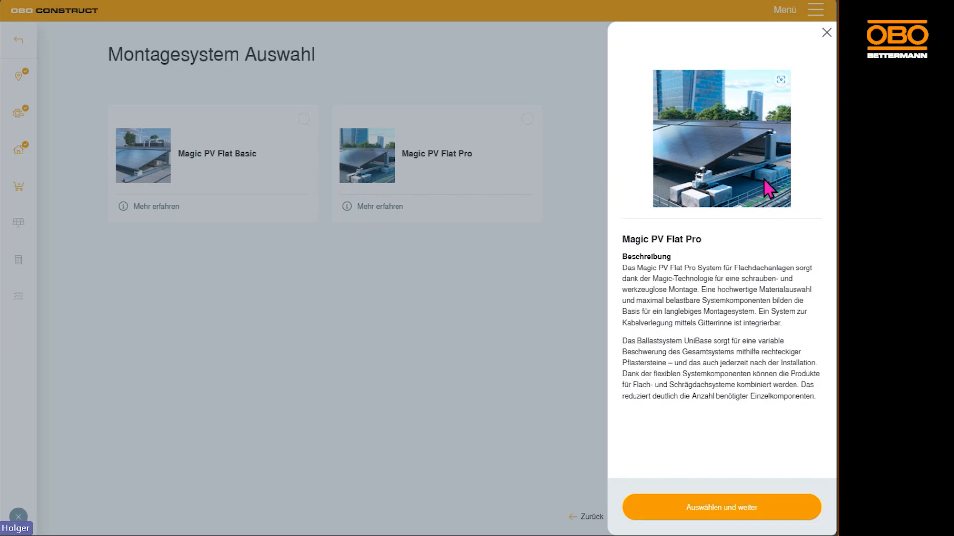
{"action": "left_click", "coordinate": [239, 175]}
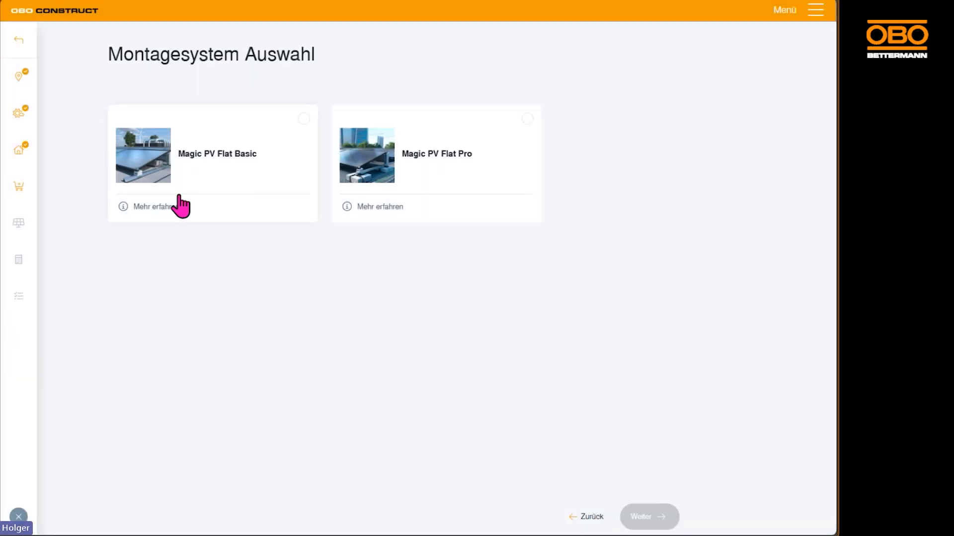
Choose the Magic PV Flat Basic mounting system and accept its preselected products up to the Universalklemmen, without adding a Trennsteg
{"action": "left_click", "coordinate": [213, 175]}
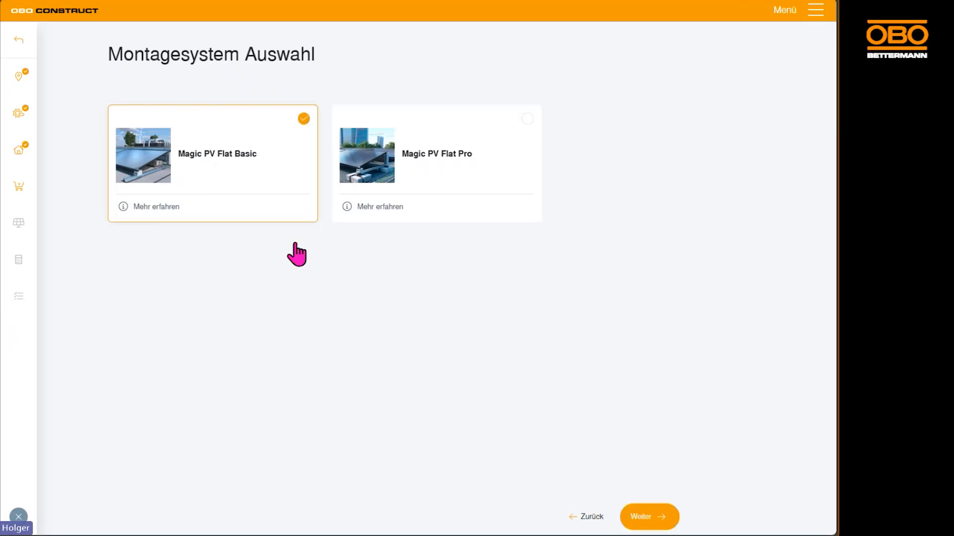
{"action": "left_click", "coordinate": [668, 514]}
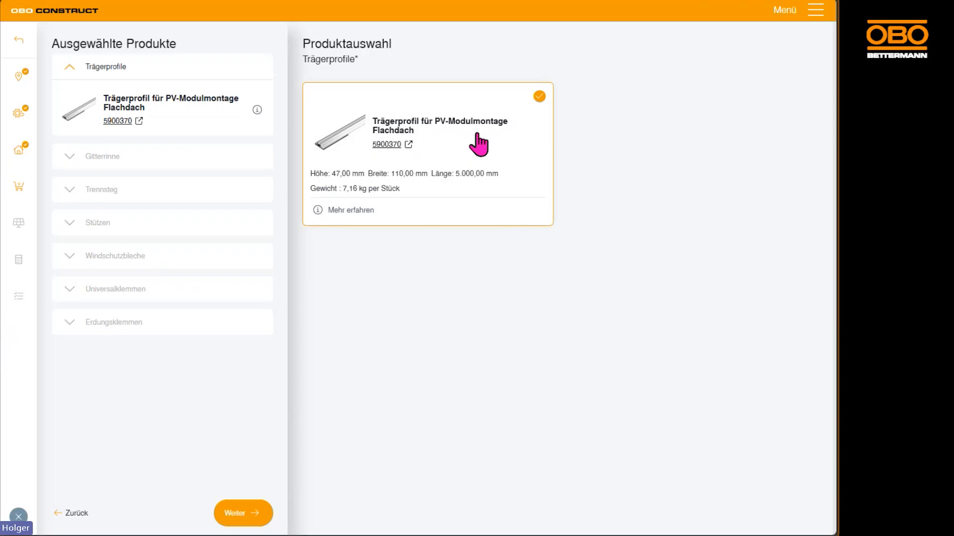
{"action": "left_click", "coordinate": [262, 515]}
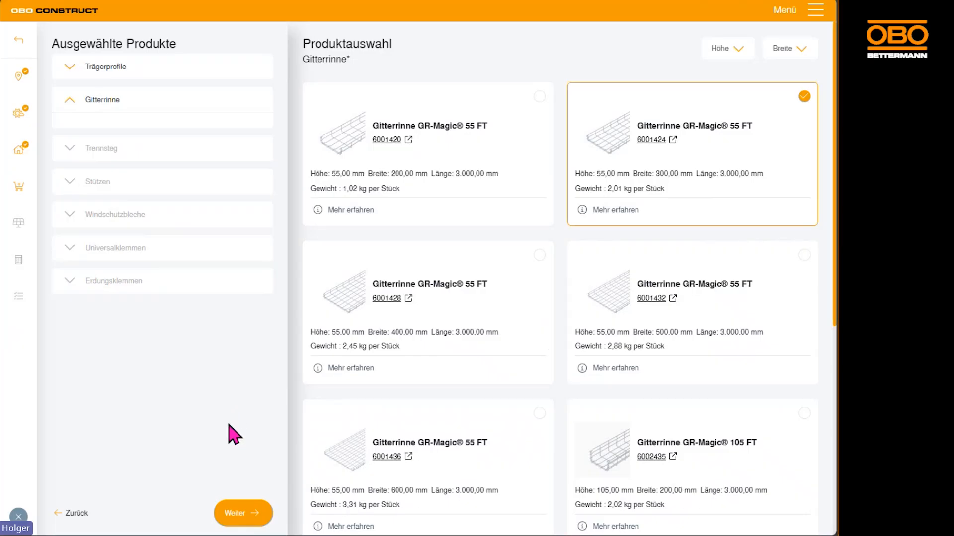
{"action": "left_click", "coordinate": [247, 519]}
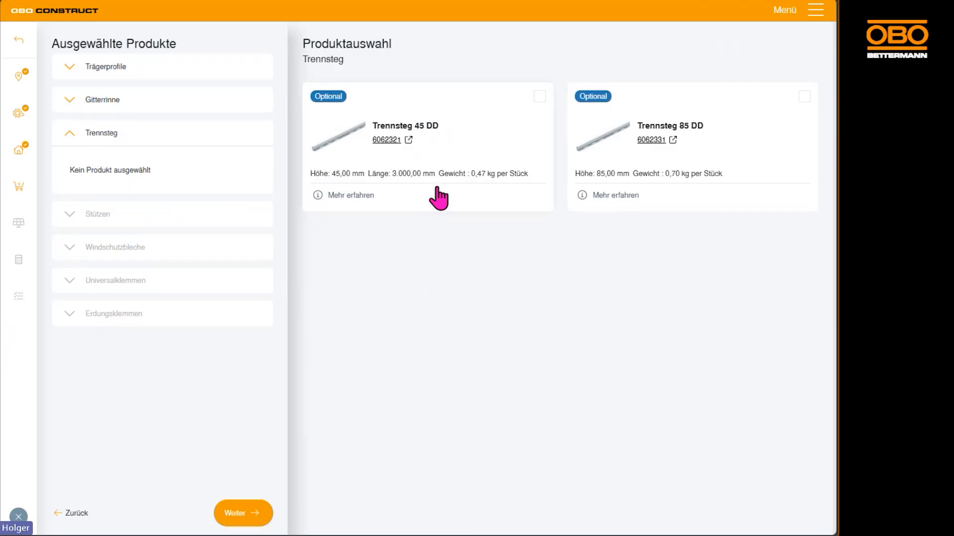
{"action": "left_click", "coordinate": [229, 516]}
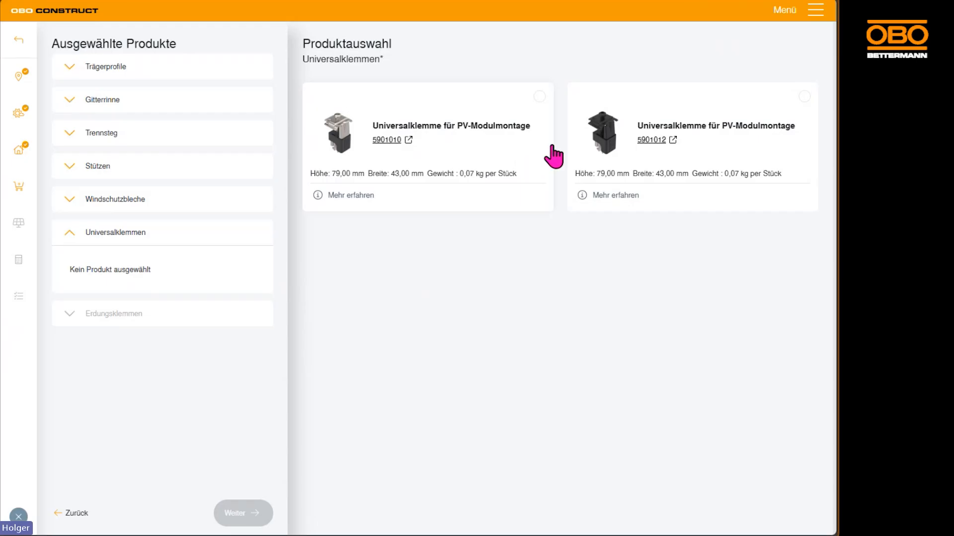
Select Universalklemme 5901010, add the optional Erdungsklemme 5051520 and continue to the obstacle configuration
{"action": "left_click", "coordinate": [517, 153]}
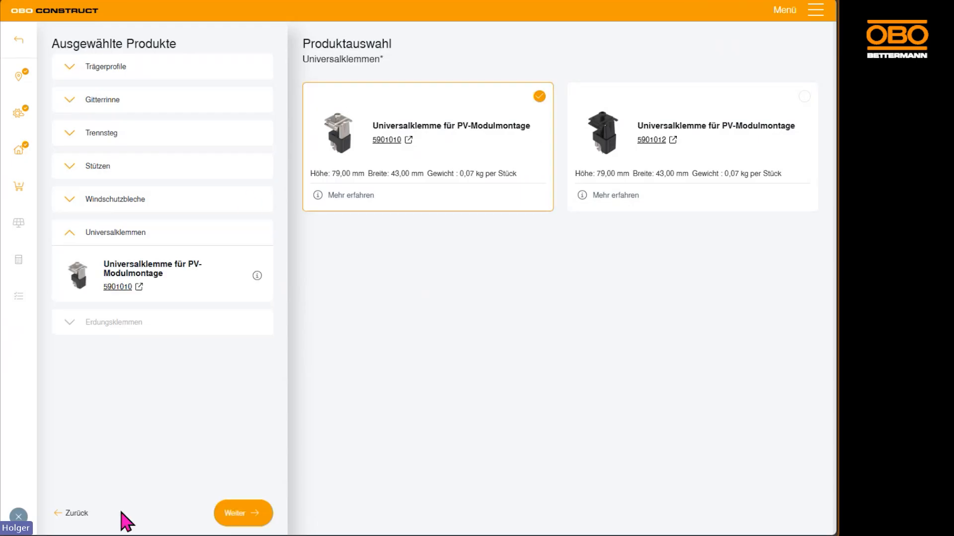
{"action": "left_click", "coordinate": [243, 514]}
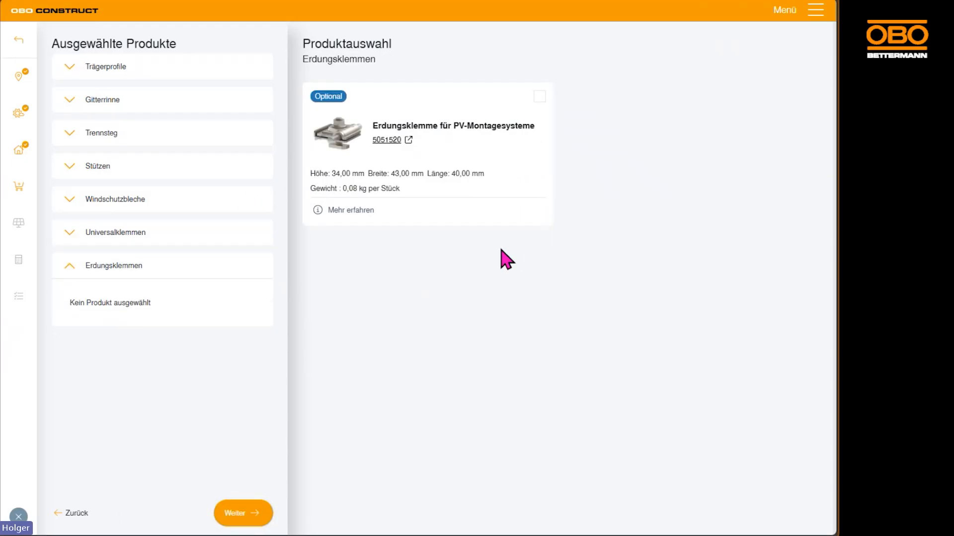
{"action": "left_click", "coordinate": [515, 164]}
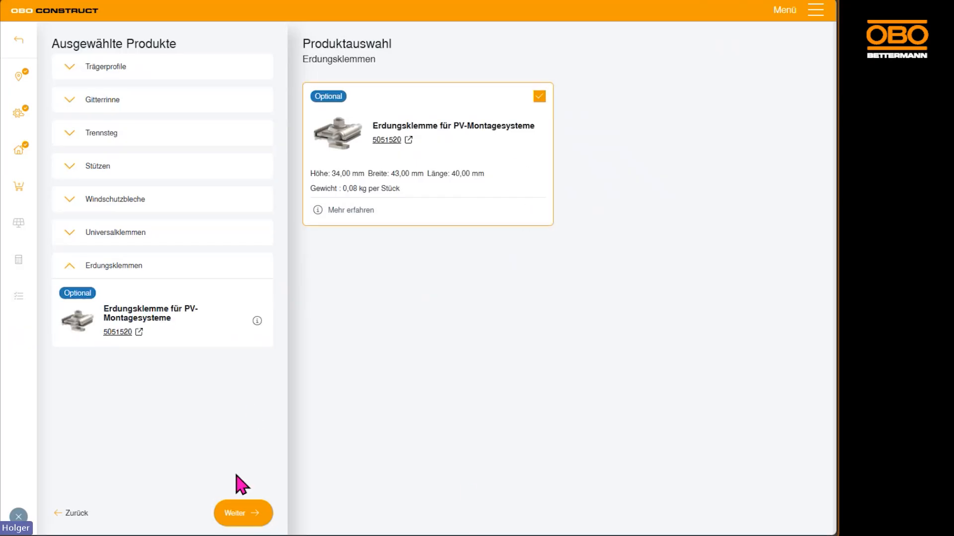
{"action": "left_click", "coordinate": [240, 516]}
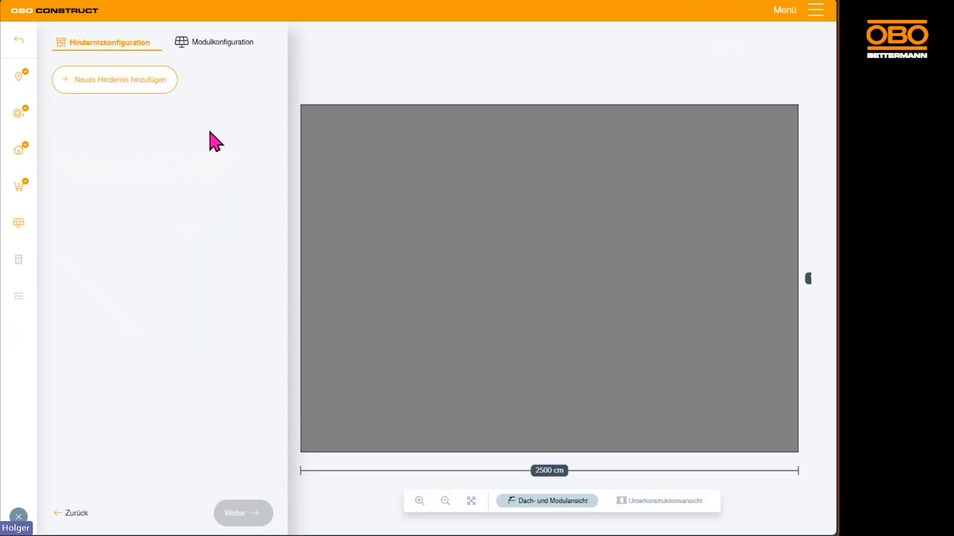
Add an obstacle about 331 by 163 cm and place a copy about 265 cm from the left and 854 cm from the upper roof edge
{"action": "left_click", "coordinate": [113, 84]}
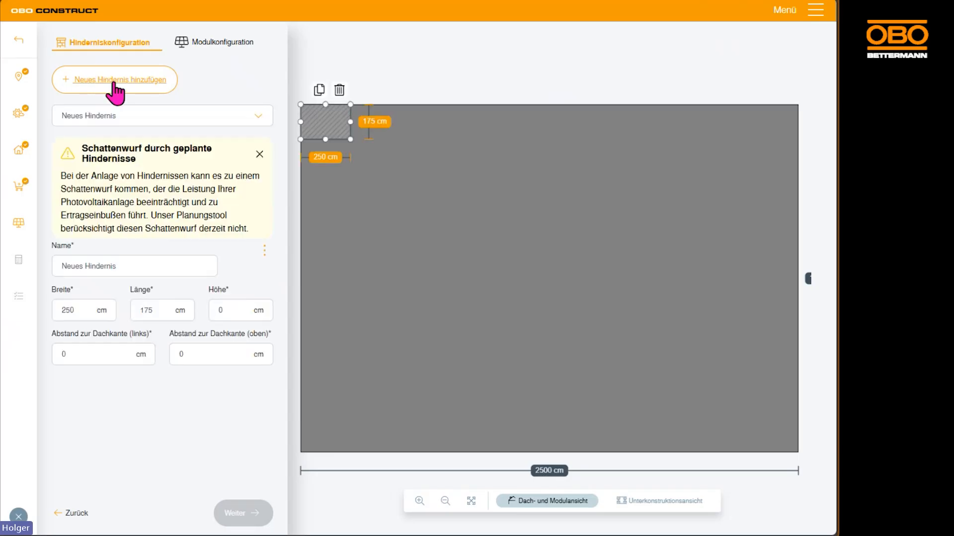
{"action": "left_click_drag", "start_coordinate": [330, 130], "coordinate": [380, 298]}
{"action": "left_click", "coordinate": [497, 194]}
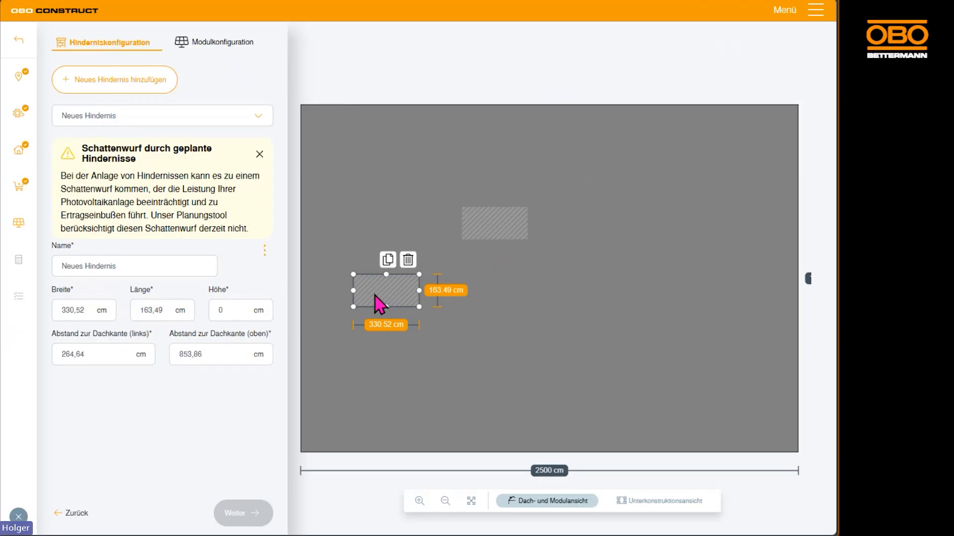
Shrink the copied obstacle to about 112 by 78 cm and name it "Fenster 1"
{"action": "left_click_drag", "start_coordinate": [420, 306], "coordinate": [375, 289]}
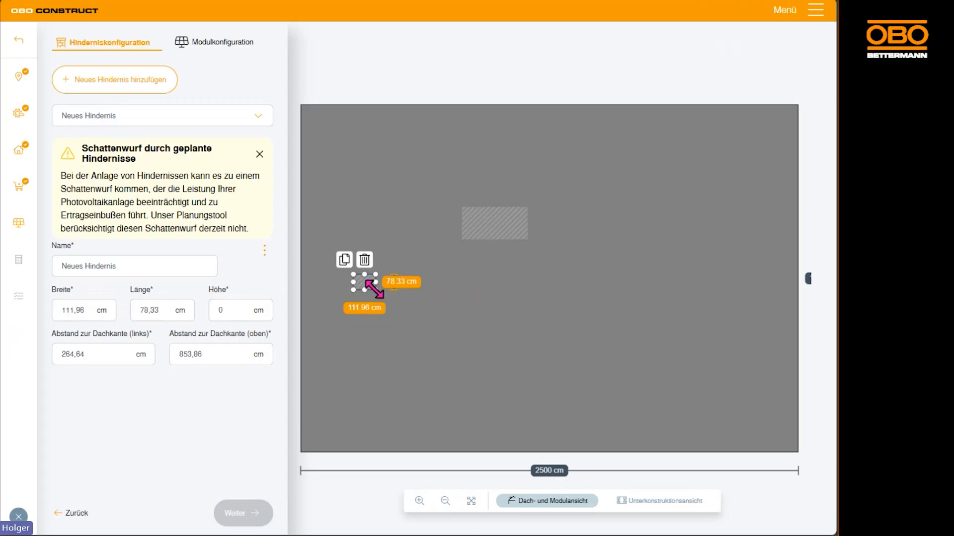
{"action": "triple_click", "coordinate": [142, 268]}
{"action": "type", "text": "Fen"}
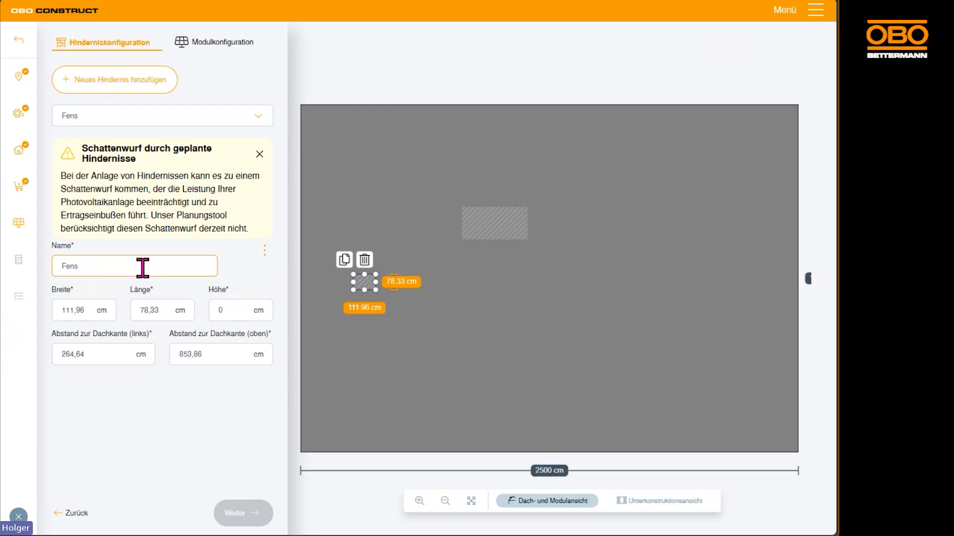
{"action": "type", "text": "ster 1"}
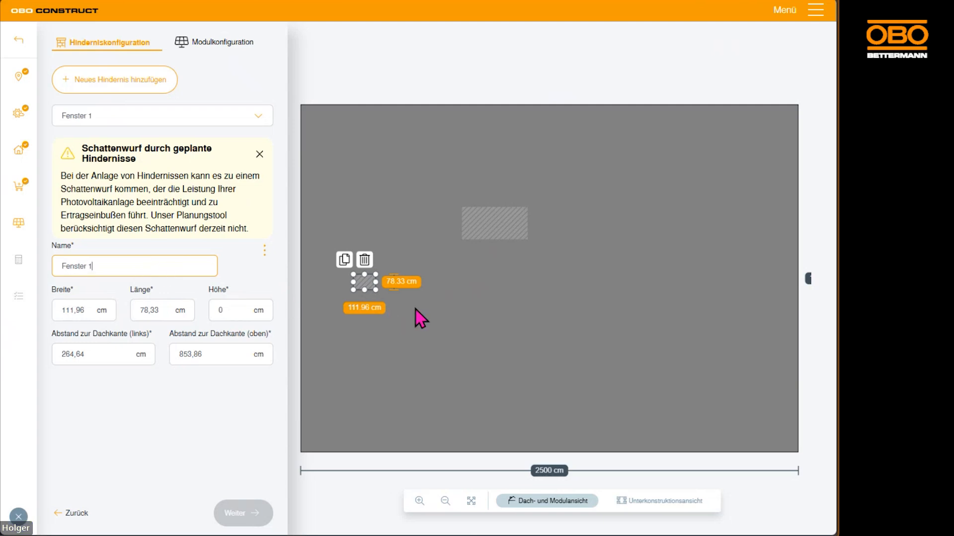
Duplicate Fenster 1 about 793 cm from the left and 861 cm from the upper roof edge, and name the copy "Fenster 2"
{"action": "left_click", "coordinate": [344, 259]}
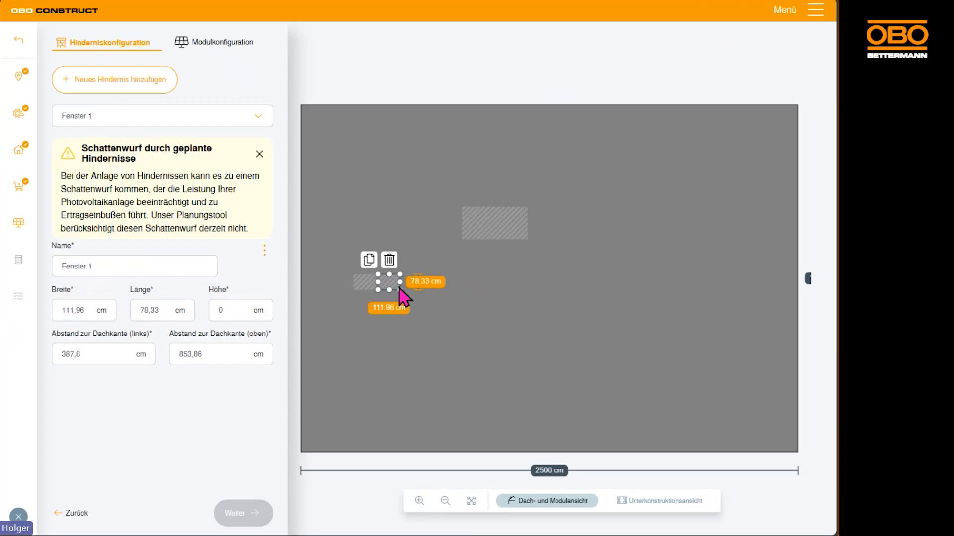
{"action": "left_click_drag", "start_coordinate": [390, 286], "coordinate": [471, 287]}
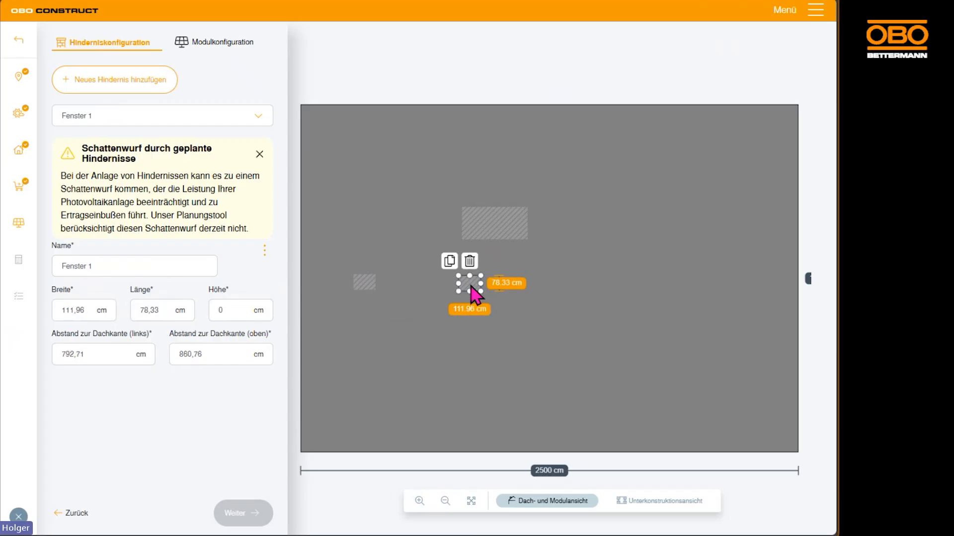
{"action": "triple_click", "coordinate": [111, 267]}
{"action": "left_click", "coordinate": [110, 266]}
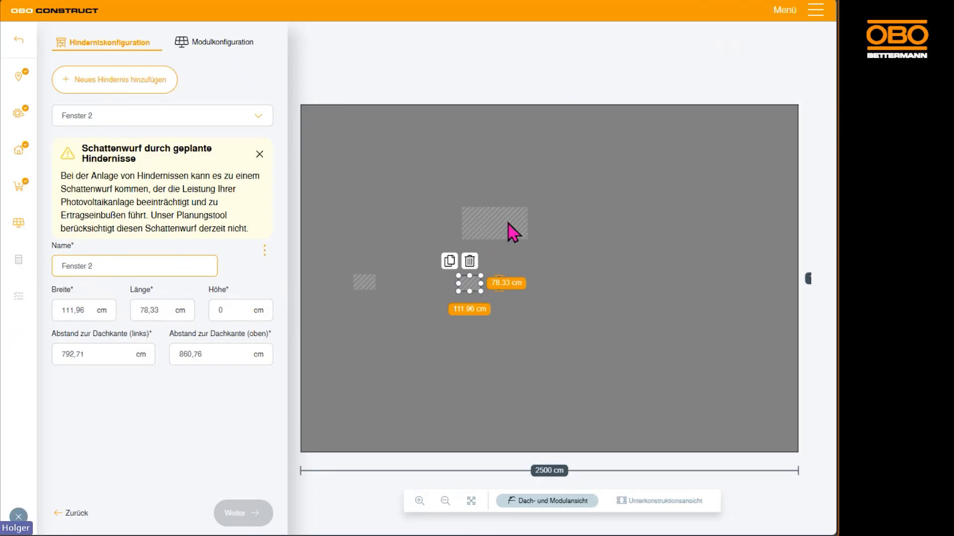
Move the large obstacle to about 1564 cm from the left and 396 cm from the upper roof edge and name it "Klimaanlage"
{"action": "left_click_drag", "start_coordinate": [498, 222], "coordinate": [644, 207]}
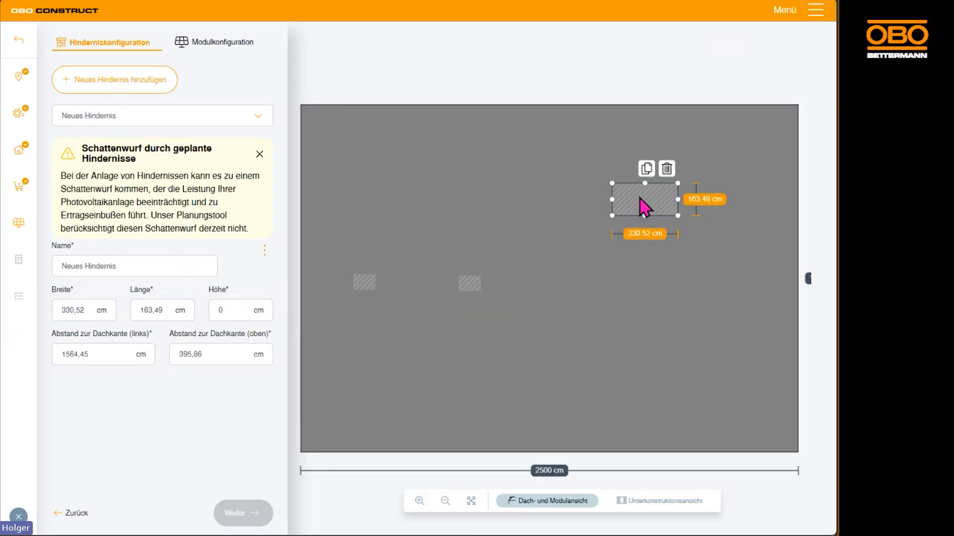
{"action": "left_click", "coordinate": [135, 264]}
{"action": "type", "text": "K"}
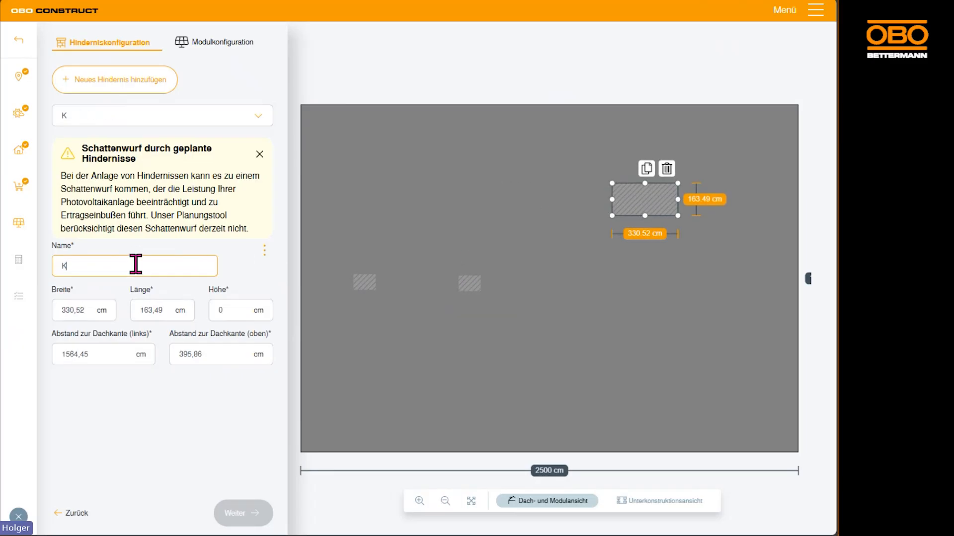
{"action": "type", "text": "limaanlage"}
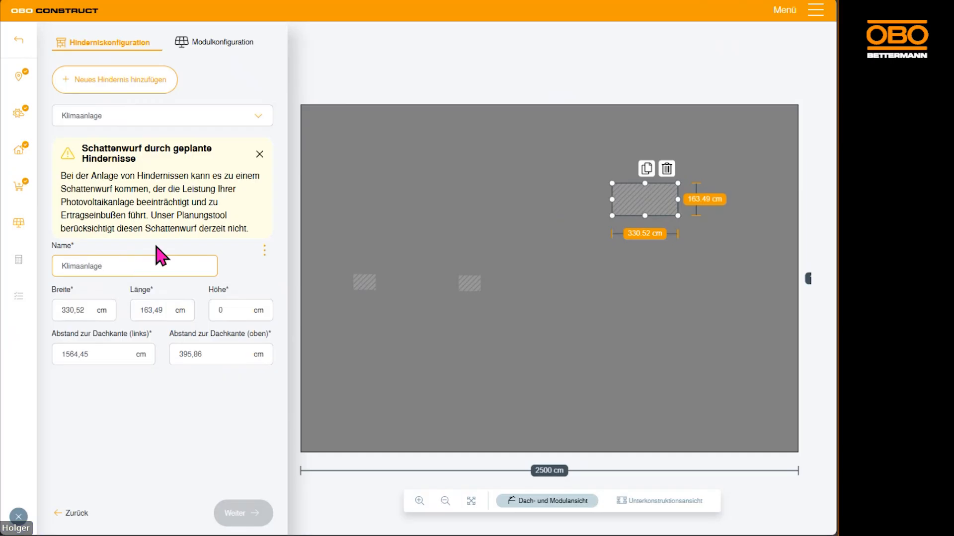
Review the size and edge distances of the obstacles Fenster 1 and Klimaanlage
{"action": "left_click", "coordinate": [259, 116]}
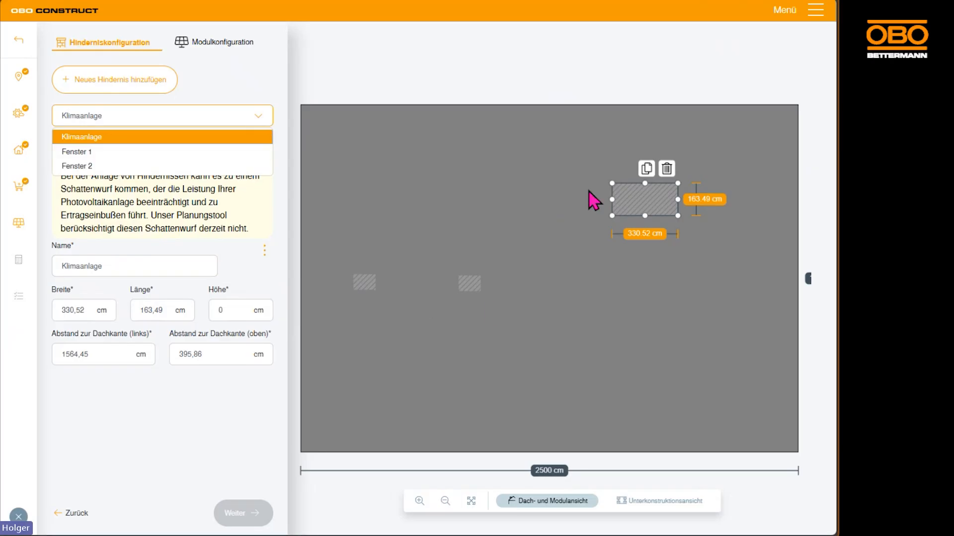
{"action": "left_click", "coordinate": [91, 153]}
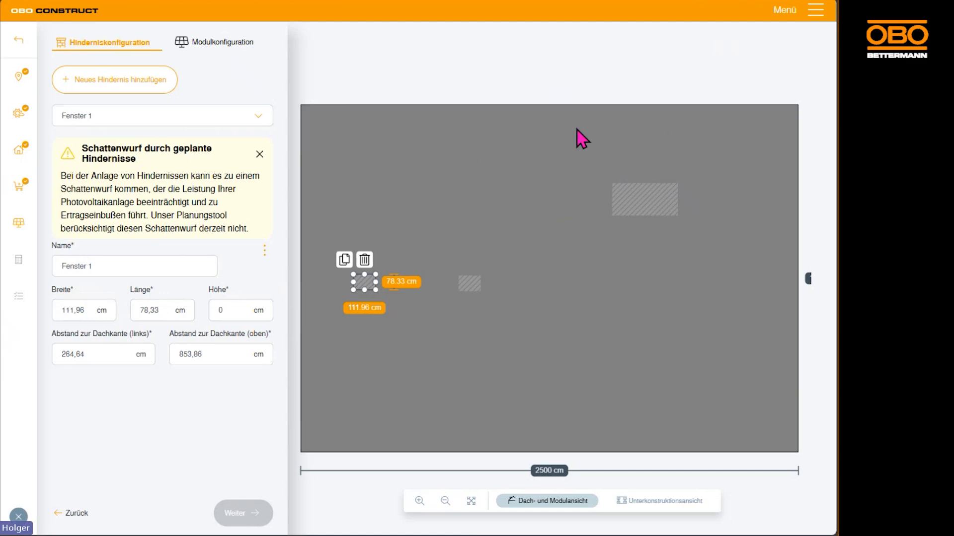
{"action": "left_click", "coordinate": [646, 214]}
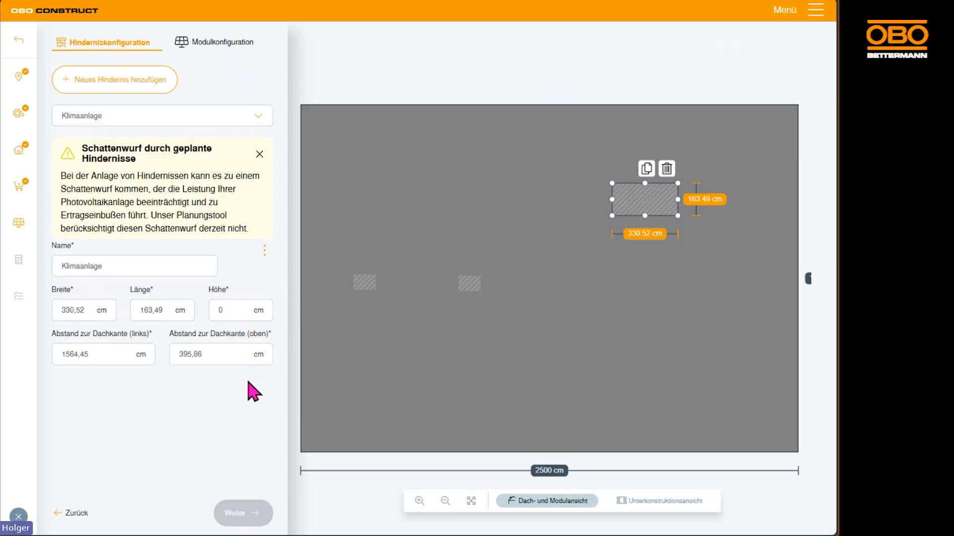
Switch from obstacles to the module configuration and start a new module area
{"action": "left_click", "coordinate": [205, 46]}
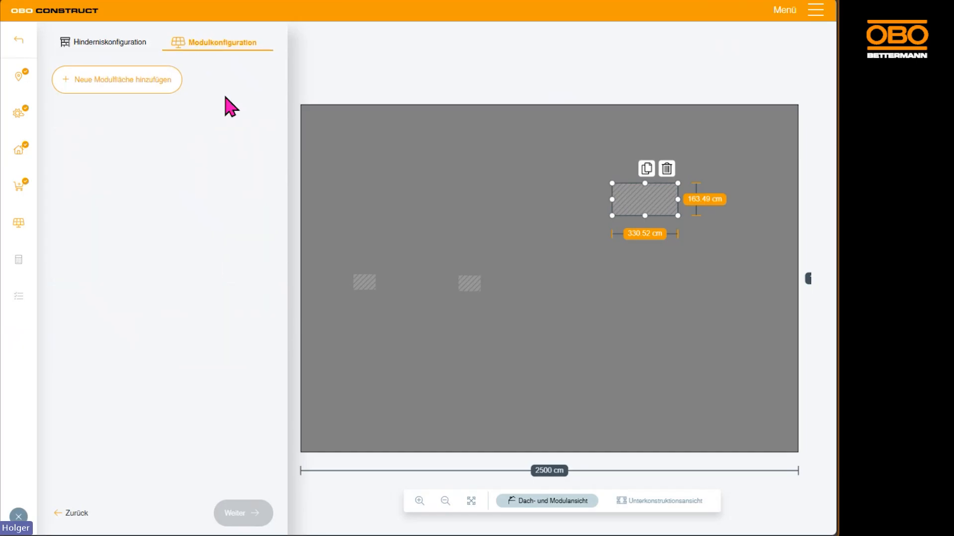
{"action": "left_click", "coordinate": [132, 92]}
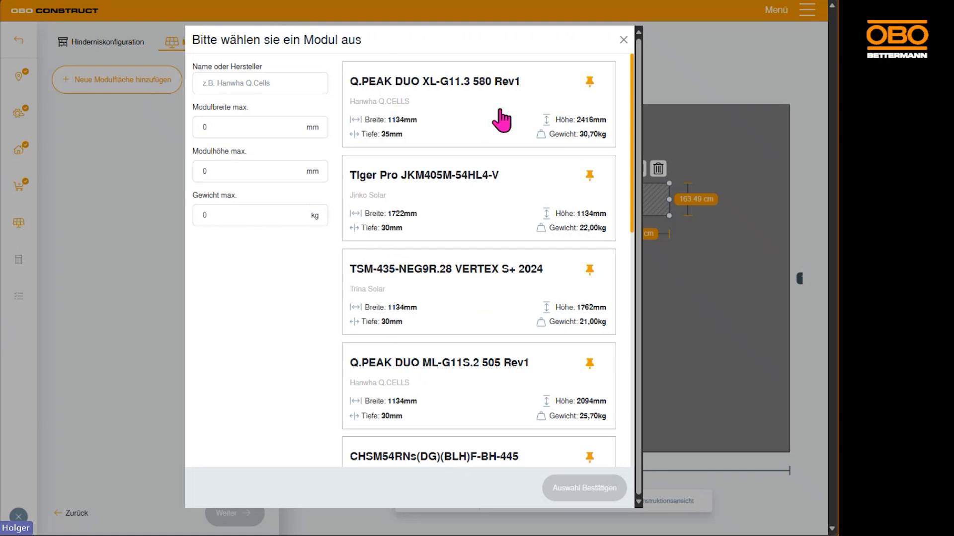
Search the module catalogue for "g11" and for "tiger", and clear the search
{"action": "left_click", "coordinate": [267, 85]}
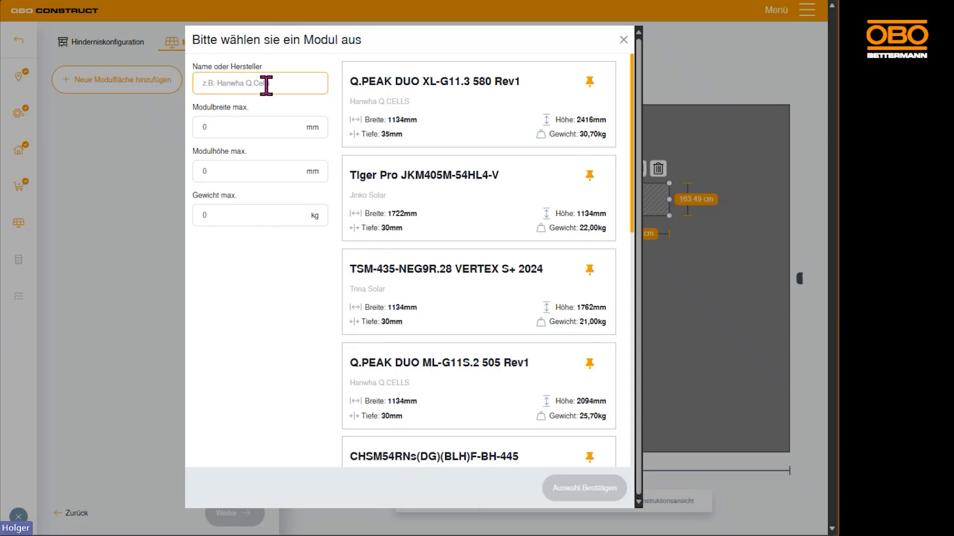
{"action": "type", "text": "g11"}
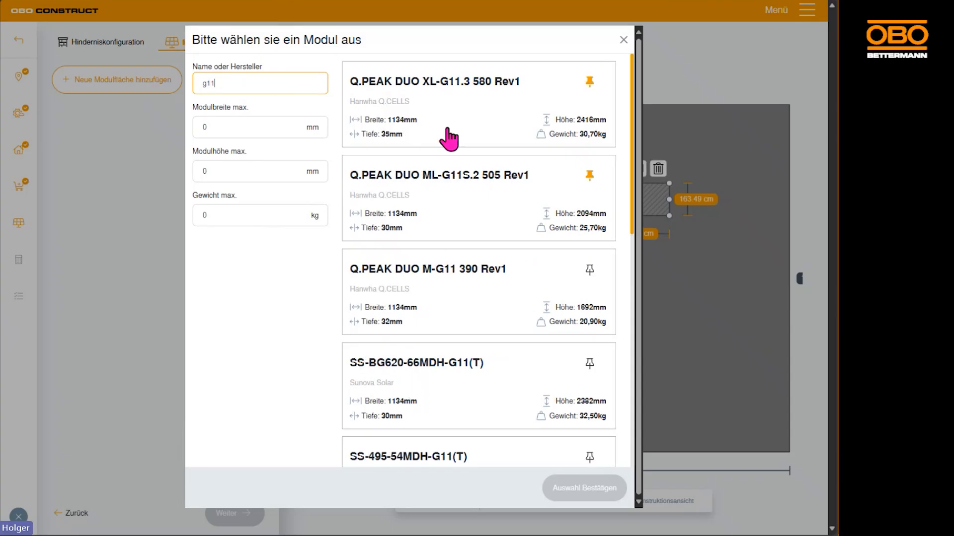
{"action": "left_click_drag", "start_coordinate": [245, 84], "coordinate": [166, 84]}
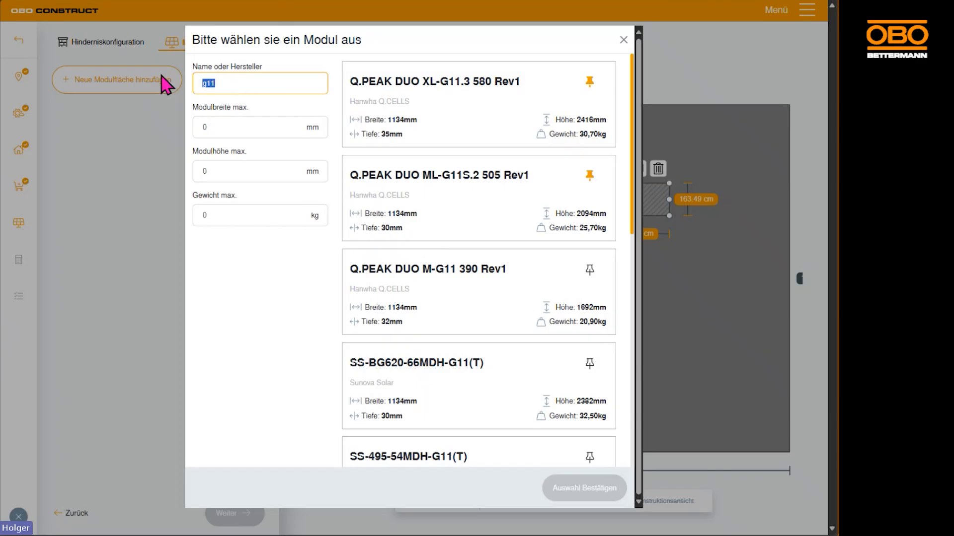
{"action": "type", "text": "tiger"}
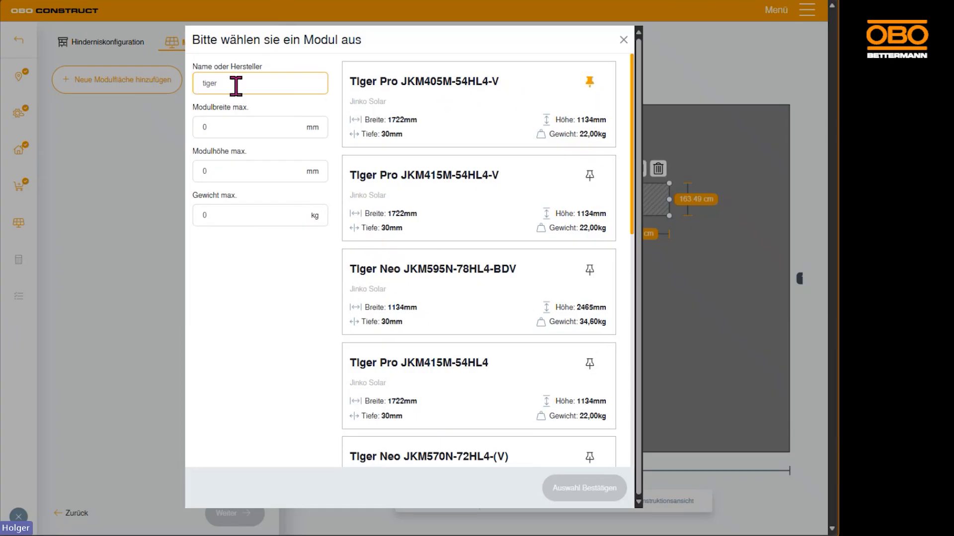
{"action": "left_click_drag", "start_coordinate": [235, 86], "coordinate": [161, 87]}
{"action": "key", "text": "BackSpace"}
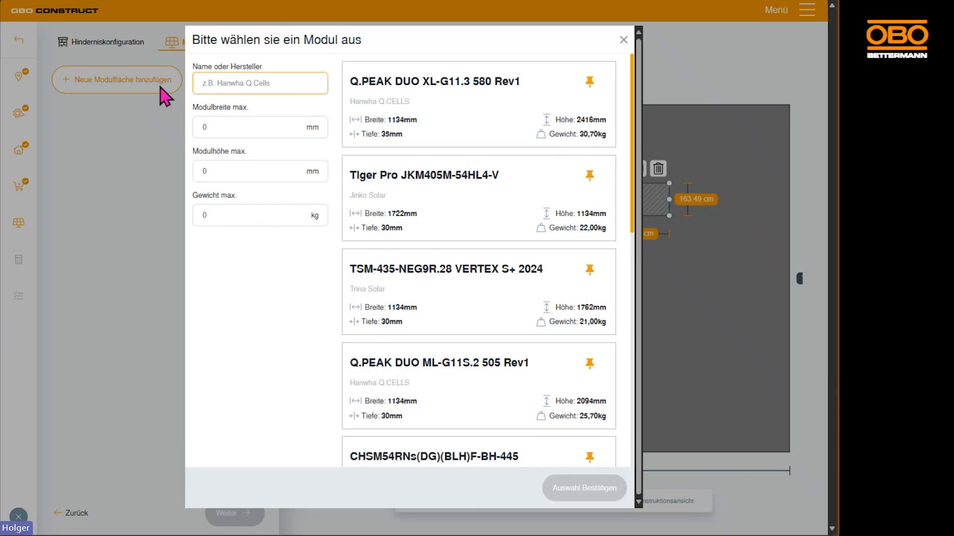
Choose the Jinko Solar module Tiger Pro JKM405M-54HL4-V for the new module area and confirm the selection
{"action": "scroll", "coordinate": [546, 367], "scroll_direction": "down", "scroll_amount": 4}
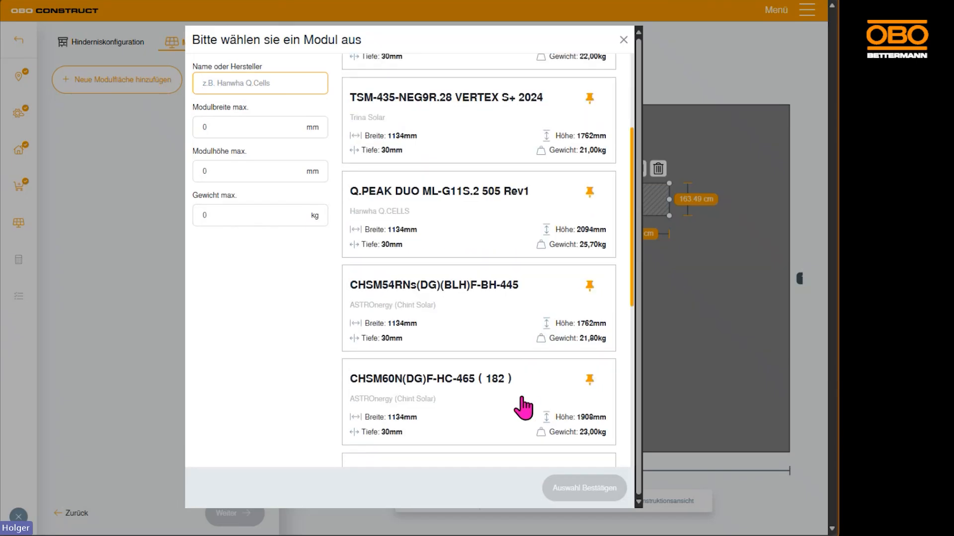
{"action": "scroll", "coordinate": [524, 323], "scroll_direction": "up", "scroll_amount": 4}
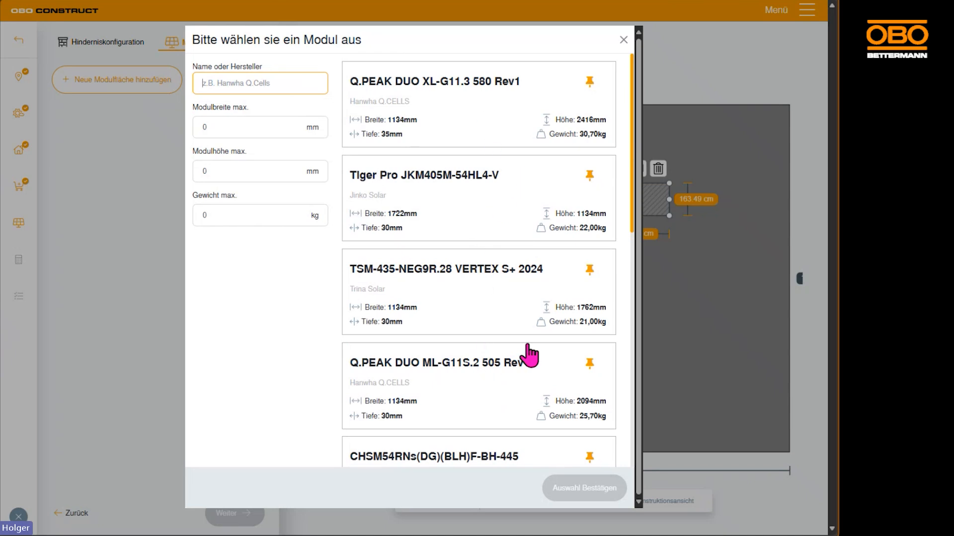
{"action": "left_click", "coordinate": [490, 202]}
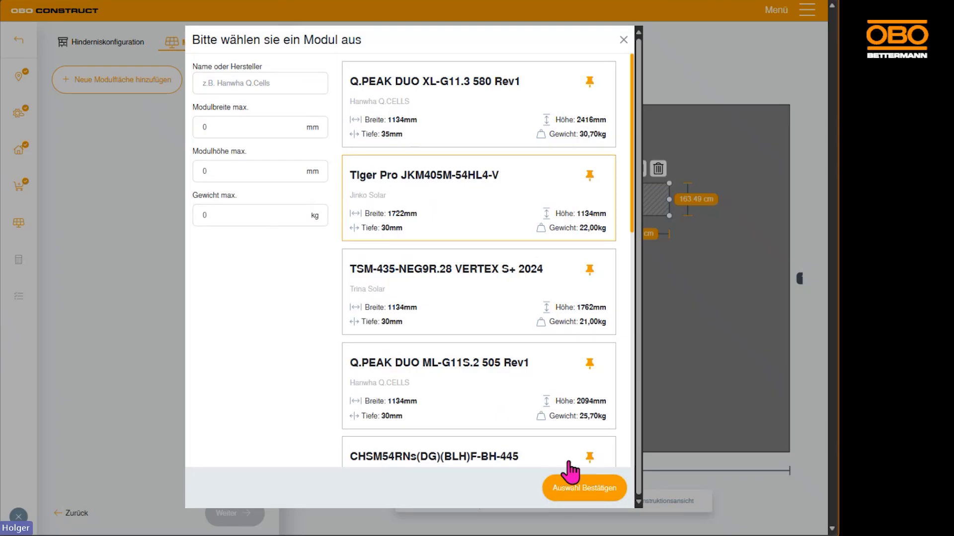
{"action": "left_click", "coordinate": [584, 491]}
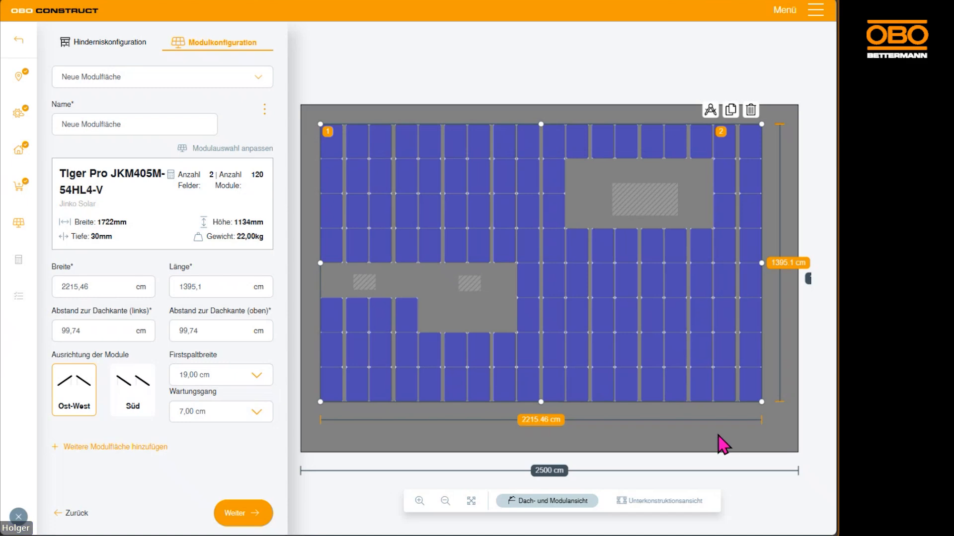
Try shrinking the module area from its lower corner and stretch it back to about 2215 by 1395 cm
{"action": "left_click_drag", "start_coordinate": [761, 402], "coordinate": [588, 293]}
{"action": "left_click_drag", "start_coordinate": [565, 263], "coordinate": [798, 499]}
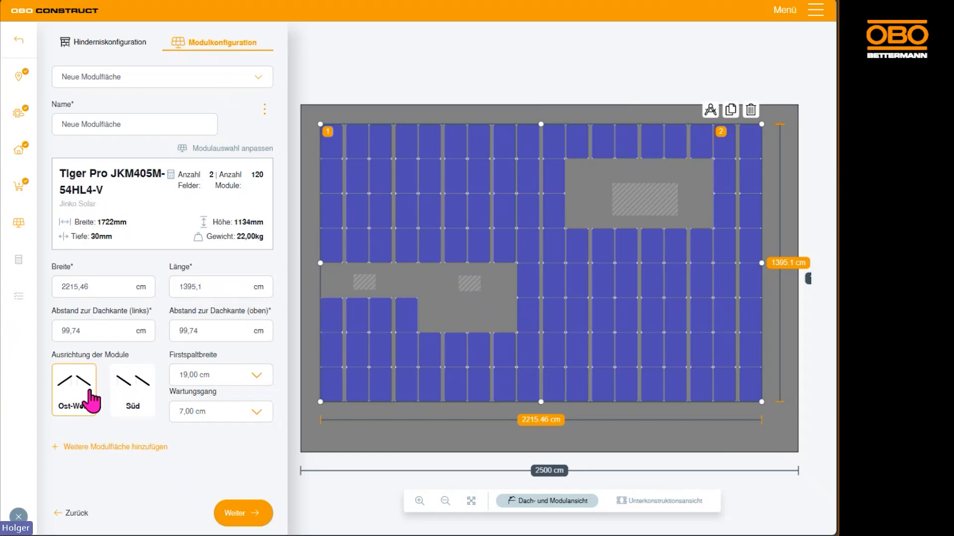
Try a south orientation with an enlarged module area, and return to the east-west orientation with the area at about 2215 by 1395 cm
{"action": "left_click", "coordinate": [128, 397]}
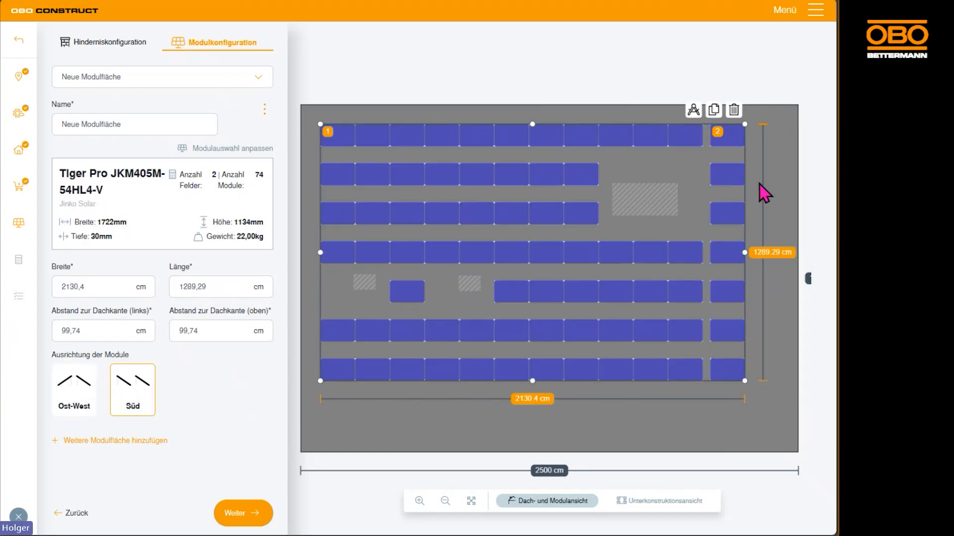
{"action": "left_click_drag", "start_coordinate": [744, 381], "coordinate": [804, 452]}
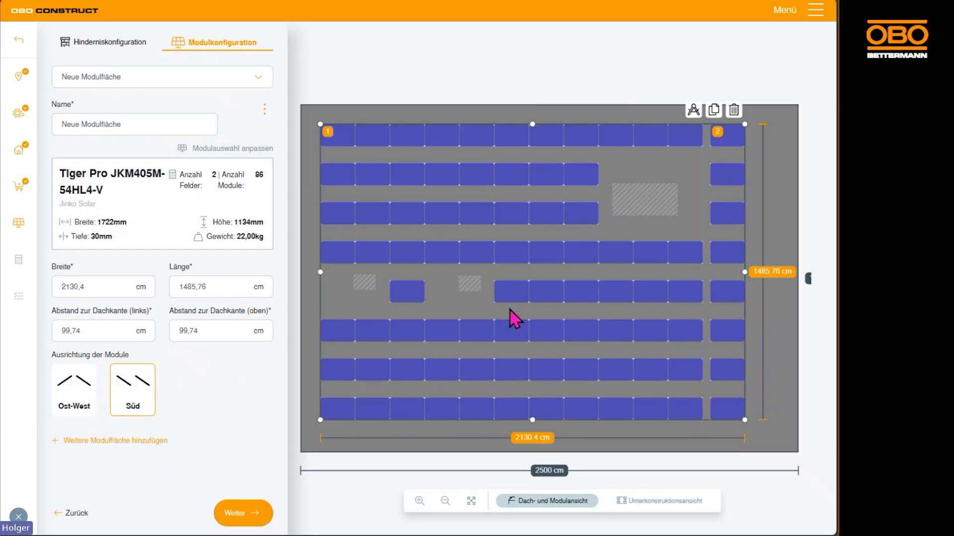
{"action": "left_click", "coordinate": [75, 386]}
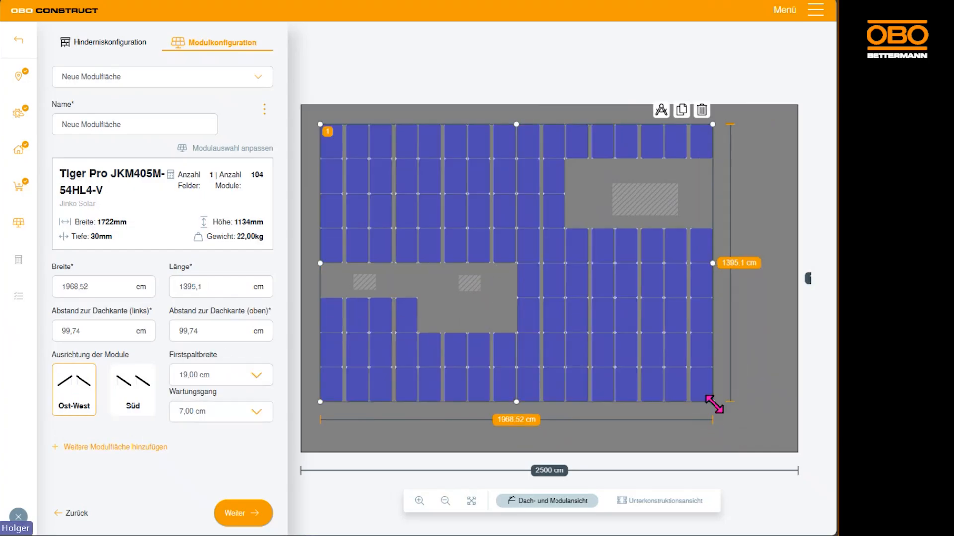
{"action": "left_click_drag", "start_coordinate": [714, 404], "coordinate": [815, 472]}
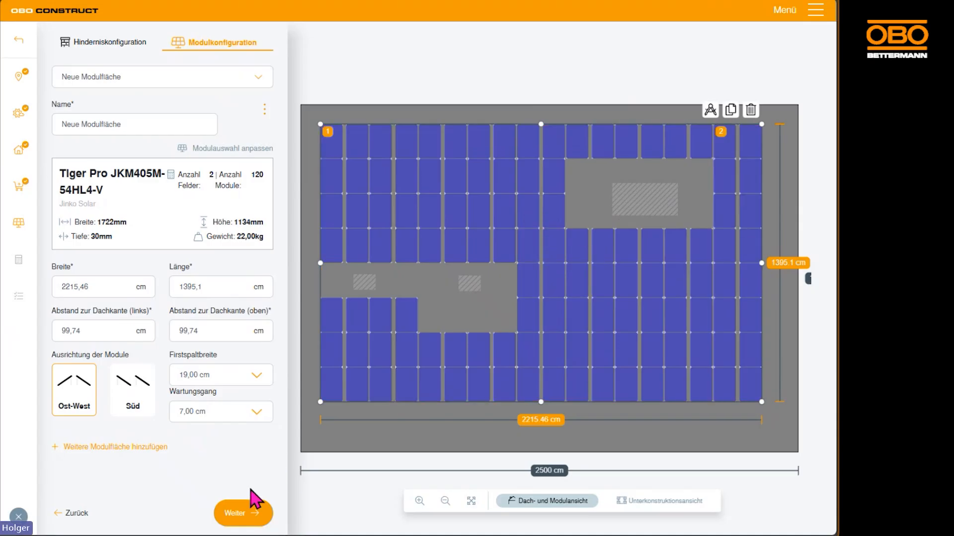
Run the static calculation and examine the ballast weights in module field 2
{"action": "left_click", "coordinate": [244, 515]}
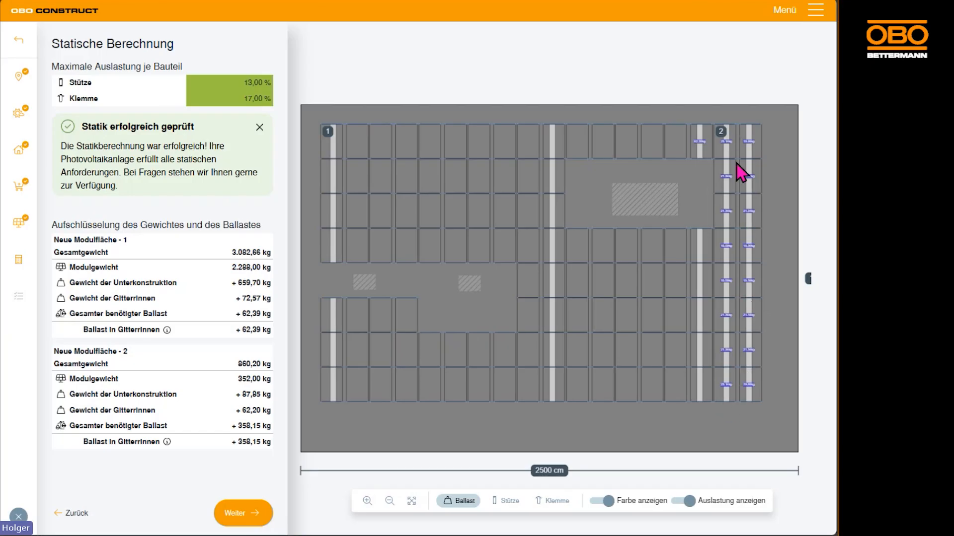
{"action": "scroll", "coordinate": [742, 158], "scroll_direction": "up", "scroll_amount": 5}
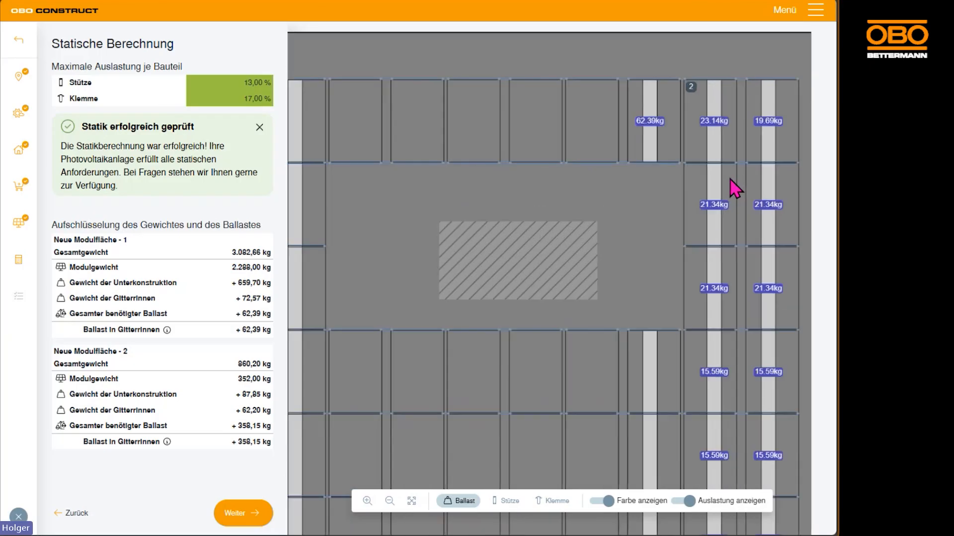
{"action": "scroll", "coordinate": [753, 419], "scroll_direction": "down", "scroll_amount": 5}
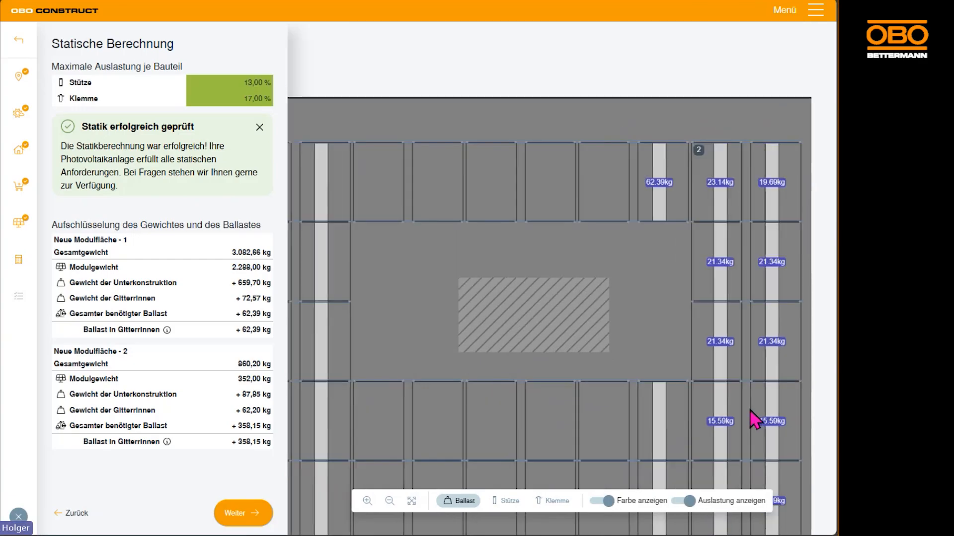
{"action": "scroll", "coordinate": [734, 213], "scroll_direction": "down", "scroll_amount": 2}
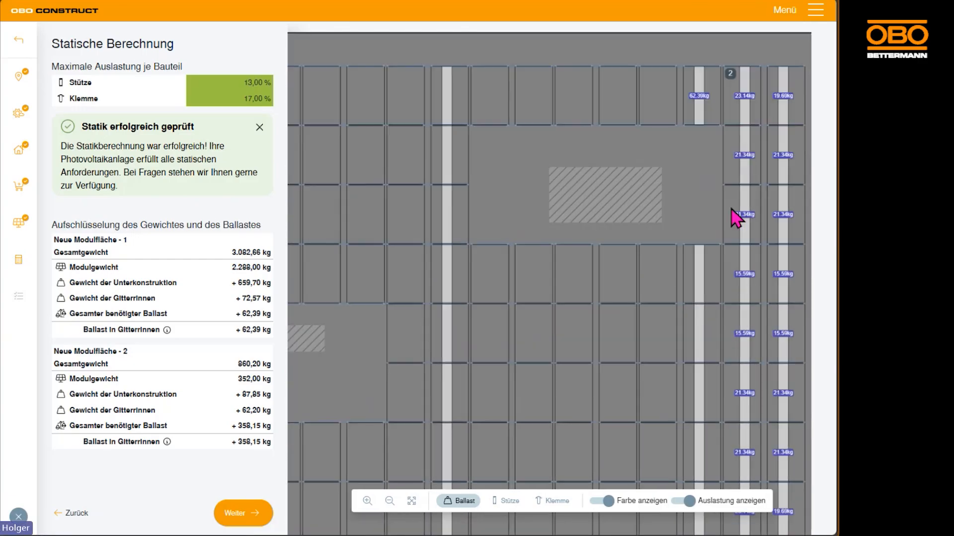
{"action": "scroll", "coordinate": [616, 280], "scroll_direction": "down", "scroll_amount": 1}
{"action": "scroll", "coordinate": [616, 280], "scroll_direction": "down", "scroll_amount": 3}
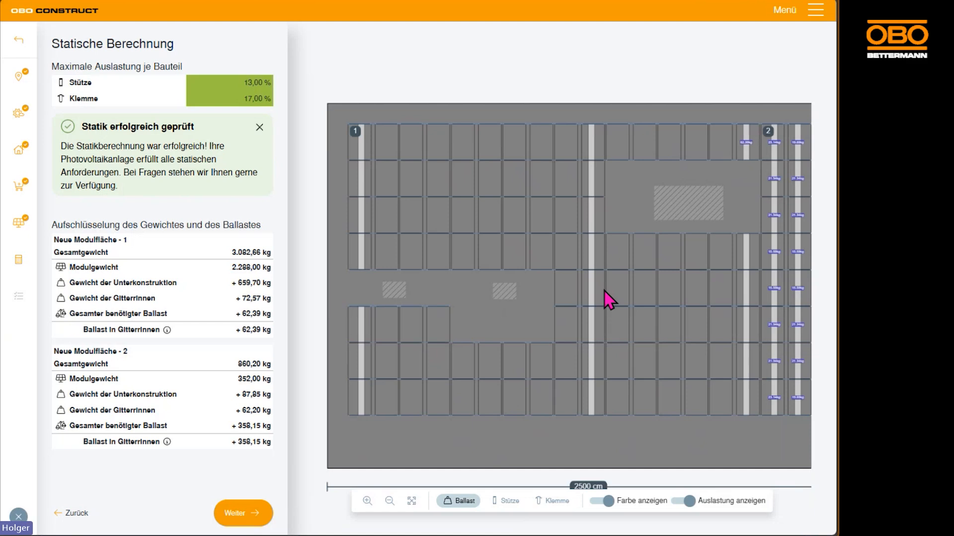
{"action": "left_click_drag", "start_coordinate": [598, 293], "coordinate": [561, 287]}
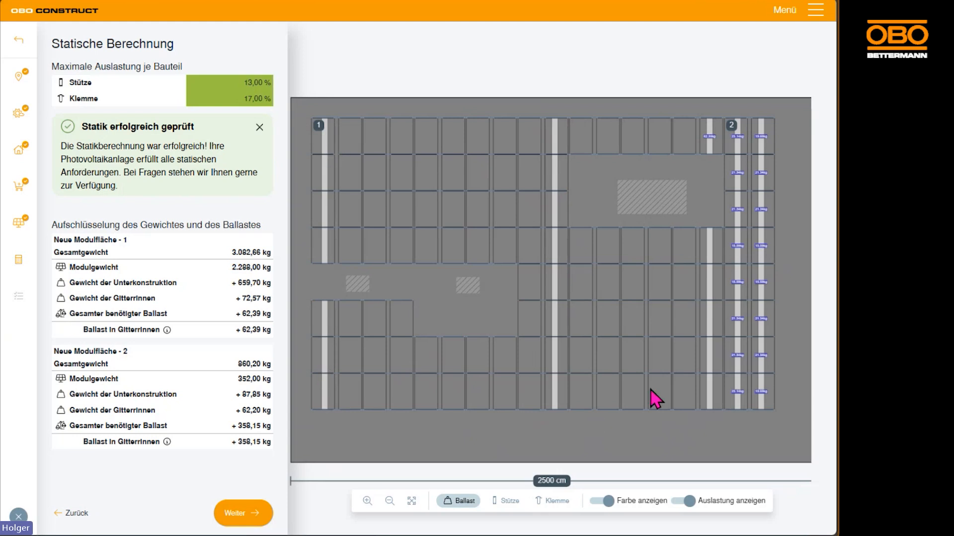
Compare the ballast of the single module row end above the large obstacle with the ballast along module field 2
{"action": "scroll", "coordinate": [710, 159], "scroll_direction": "up", "scroll_amount": 1}
{"action": "scroll", "coordinate": [710, 159], "scroll_direction": "up", "scroll_amount": 2}
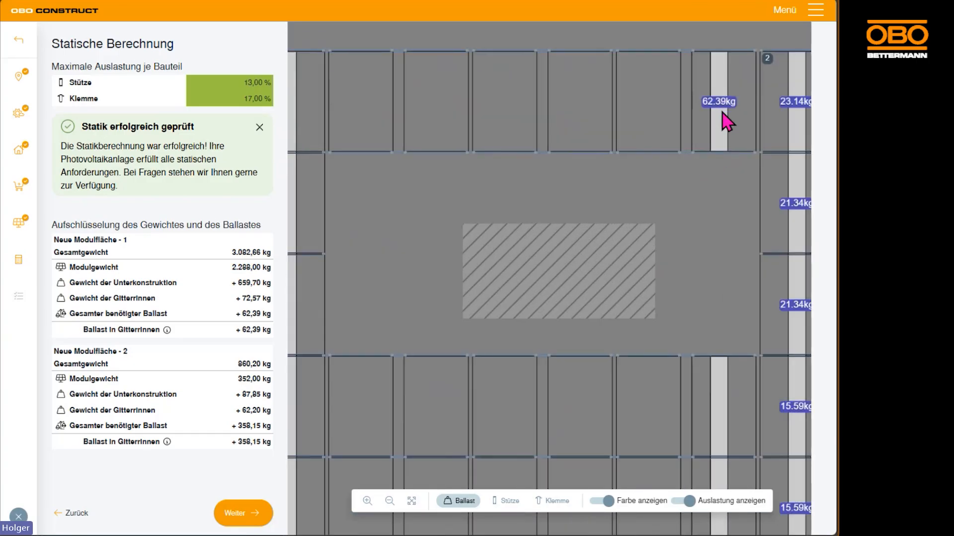
{"action": "scroll", "coordinate": [725, 119], "scroll_direction": "down", "scroll_amount": 5}
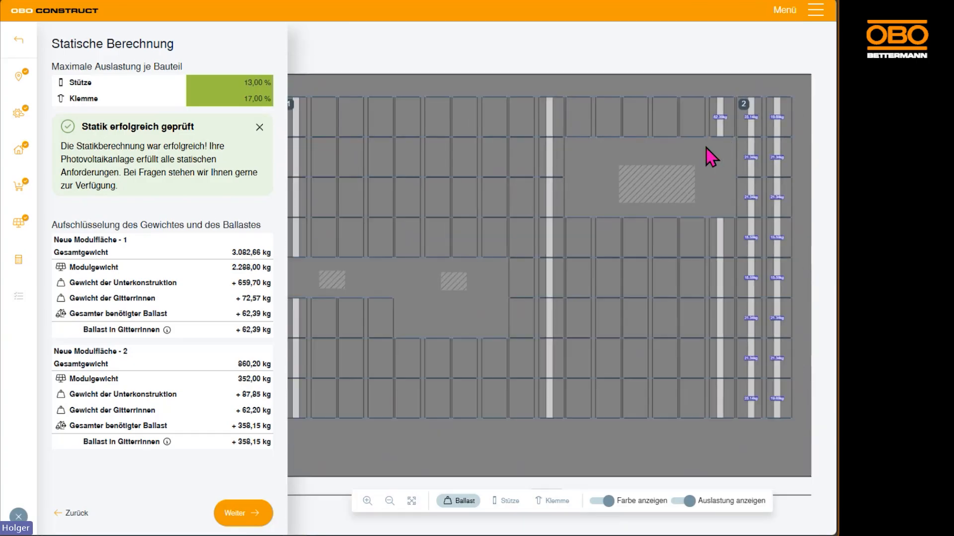
{"action": "scroll", "coordinate": [711, 157], "scroll_direction": "down", "scroll_amount": 2}
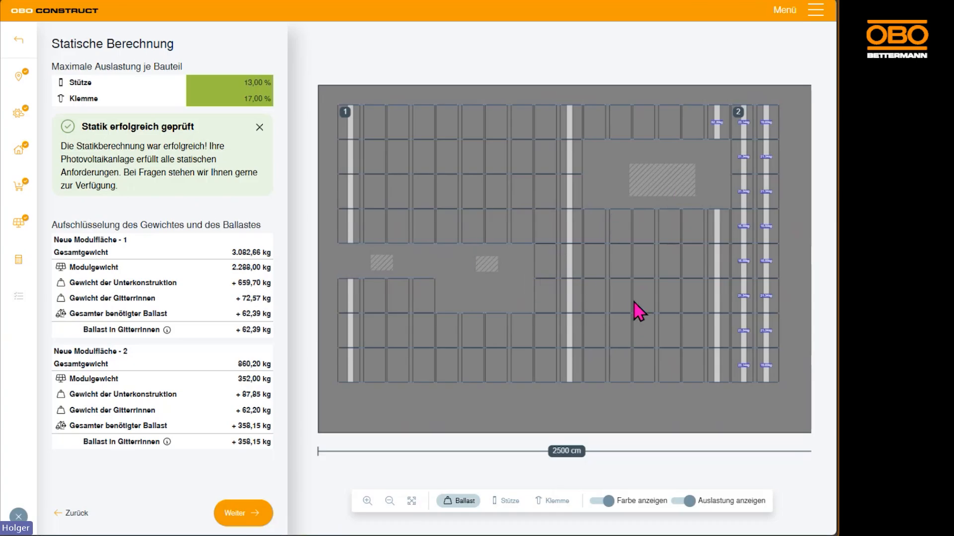
{"action": "scroll", "coordinate": [745, 286], "scroll_direction": "up", "scroll_amount": 3}
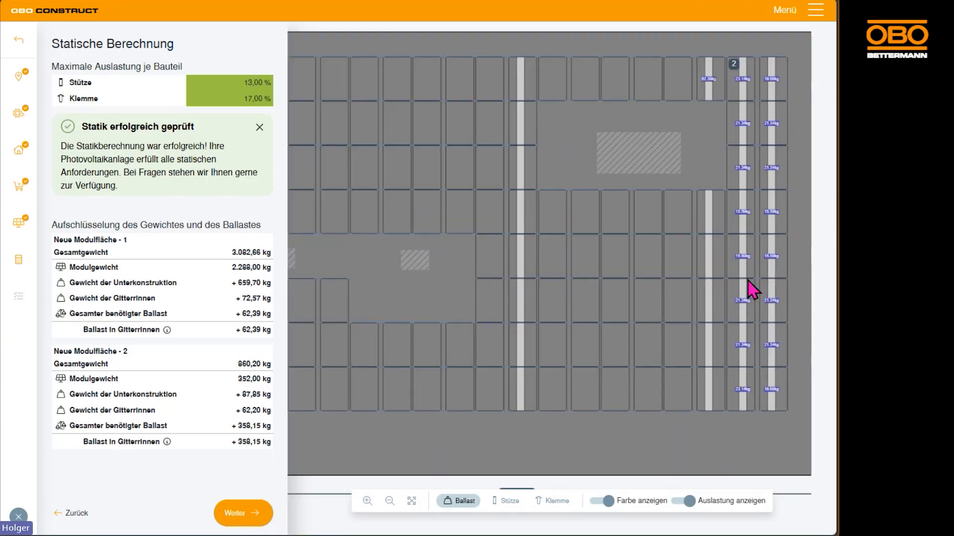
{"action": "left_click_drag", "start_coordinate": [760, 239], "coordinate": [600, 285]}
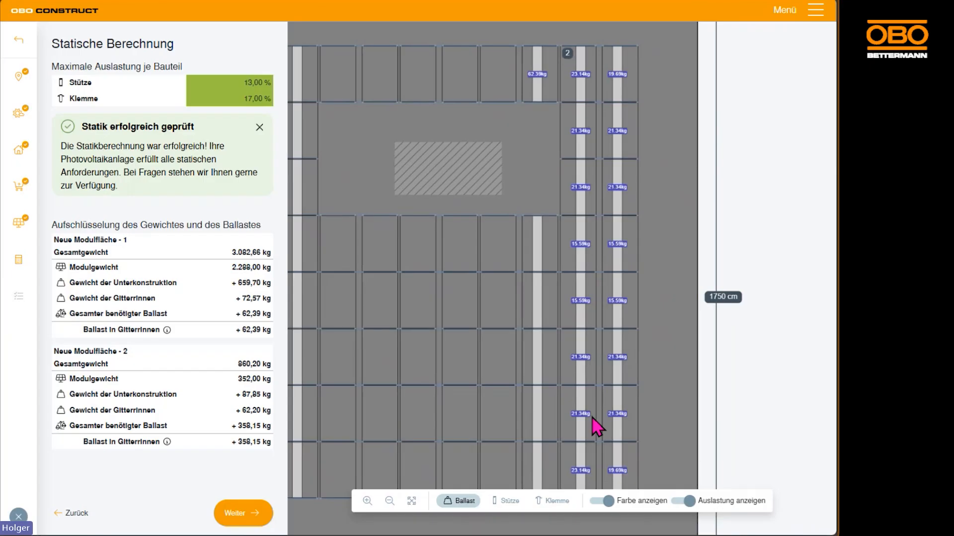
{"action": "scroll", "coordinate": [596, 428], "scroll_direction": "down", "scroll_amount": 5}
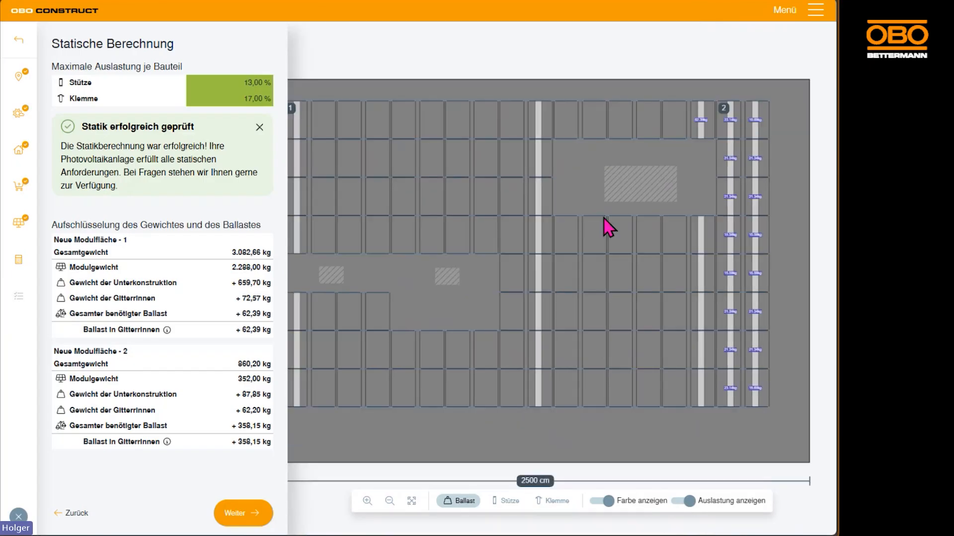
{"action": "scroll", "coordinate": [608, 233], "scroll_direction": "down", "scroll_amount": 3}
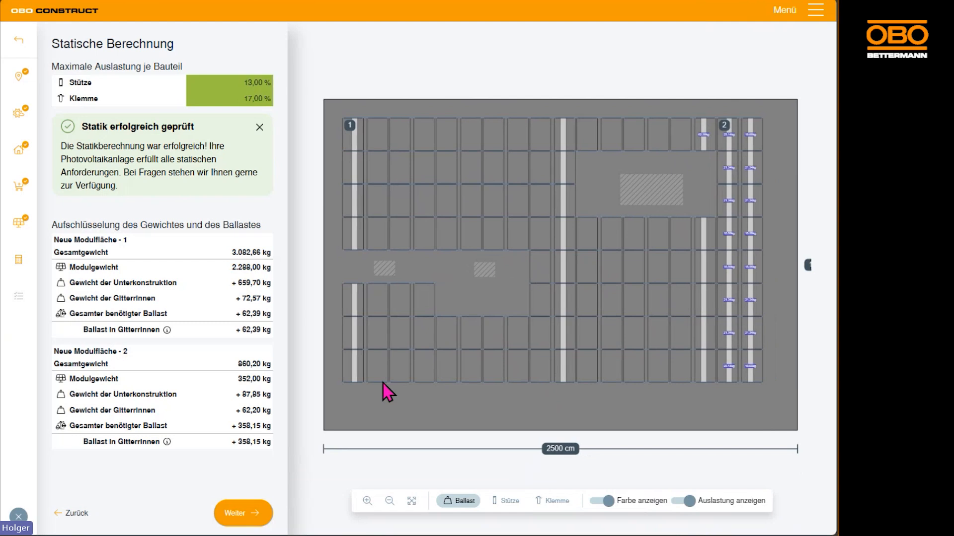
Return to the module configuration, narrow the module area to about 981 cm wide, and duplicate it
{"action": "left_click", "coordinate": [72, 514]}
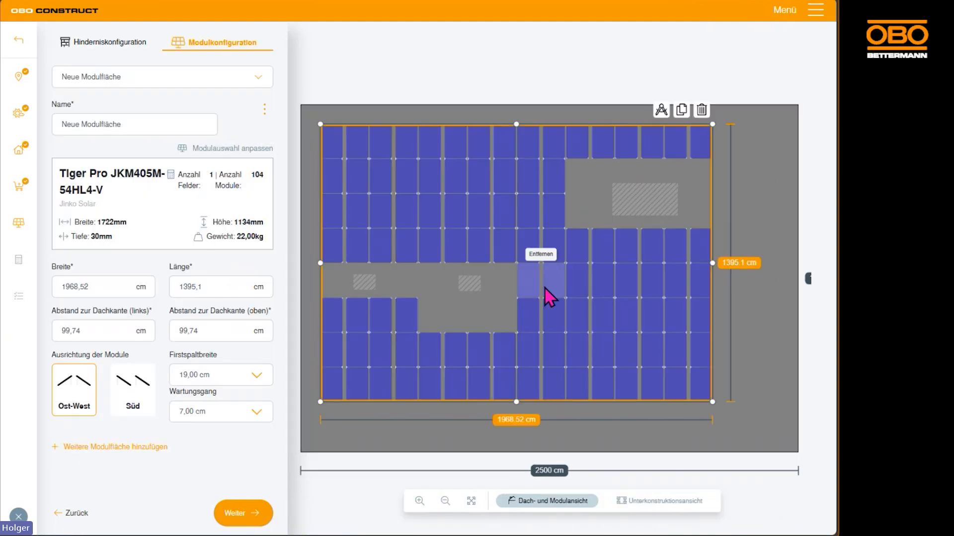
{"action": "left_click_drag", "start_coordinate": [713, 264], "coordinate": [517, 265]}
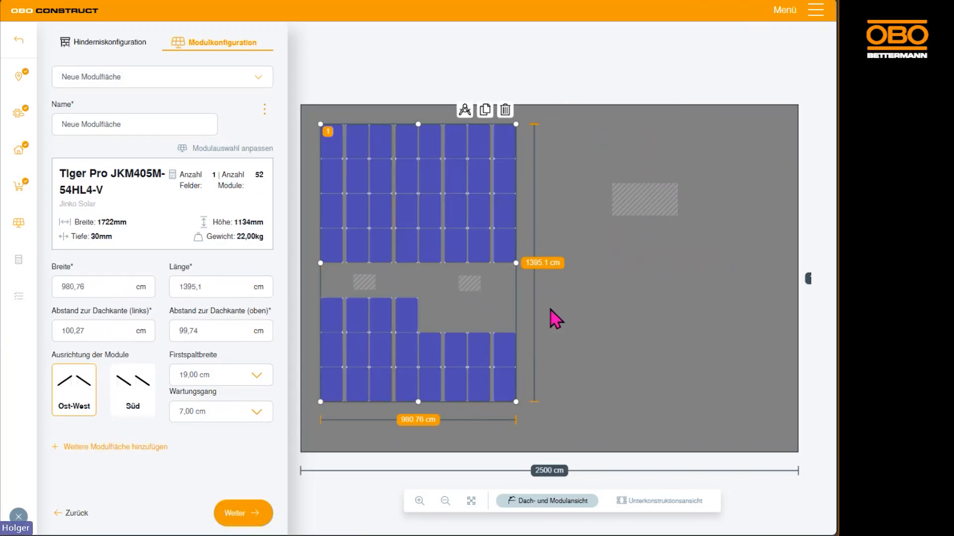
{"action": "mouse_move", "coordinate": [515, 263]}
{"action": "left_mouse_down"}
{"action": "mouse_move", "coordinate": [591, 264]}
{"action": "mouse_move", "coordinate": [516, 263]}
{"action": "left_mouse_up"}
{"action": "left_click", "coordinate": [489, 111]}
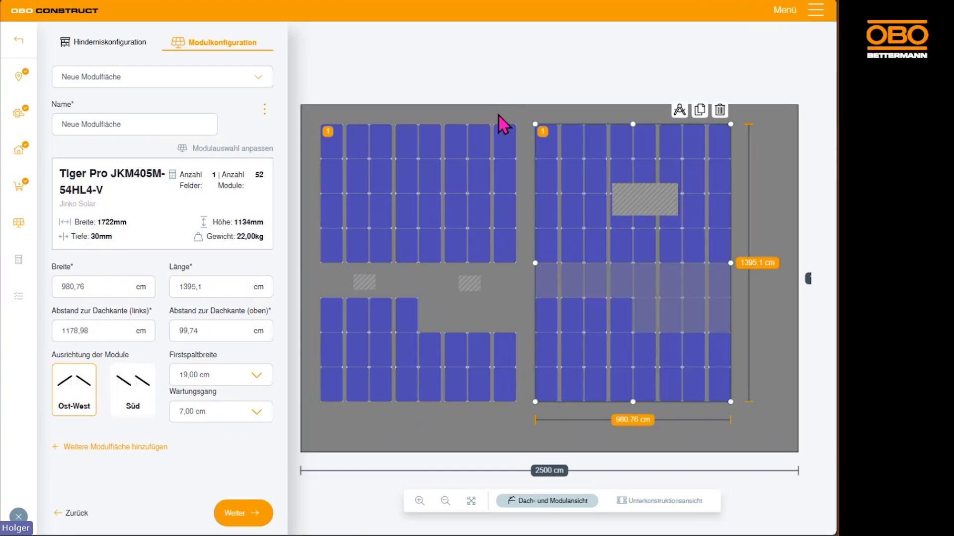
Add all missing modules in the copied area and shift it to about 1234 cm from the left roof edge
{"action": "left_click", "coordinate": [546, 278]}
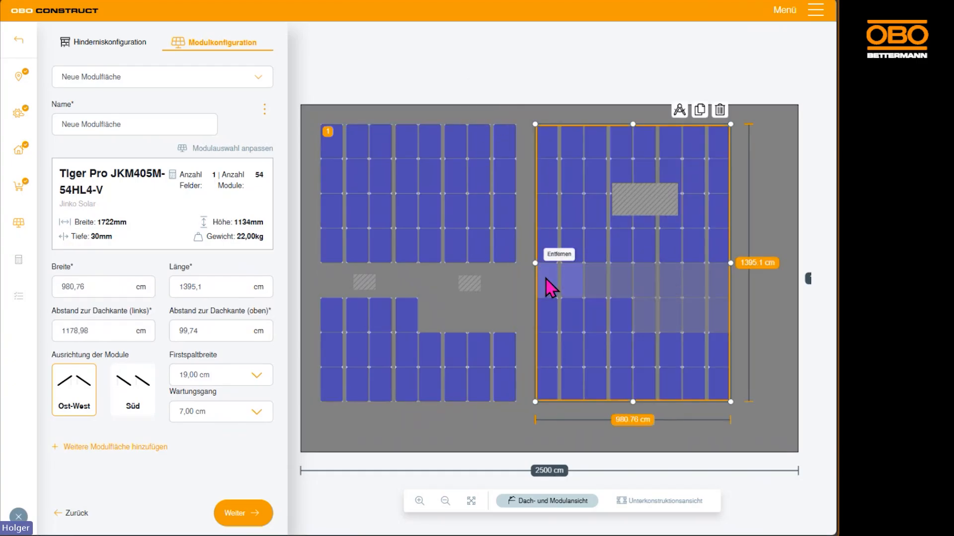
{"action": "left_click", "coordinate": [594, 285]}
{"action": "left_click", "coordinate": [644, 283]}
{"action": "left_click", "coordinate": [704, 283]}
{"action": "left_click", "coordinate": [704, 317]}
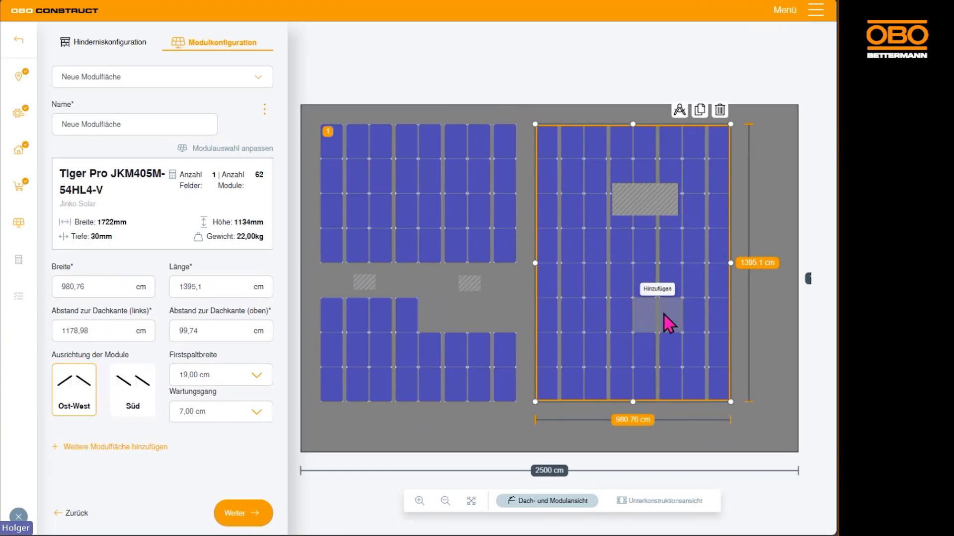
{"action": "left_click", "coordinate": [668, 324]}
{"action": "left_click", "coordinate": [662, 329]}
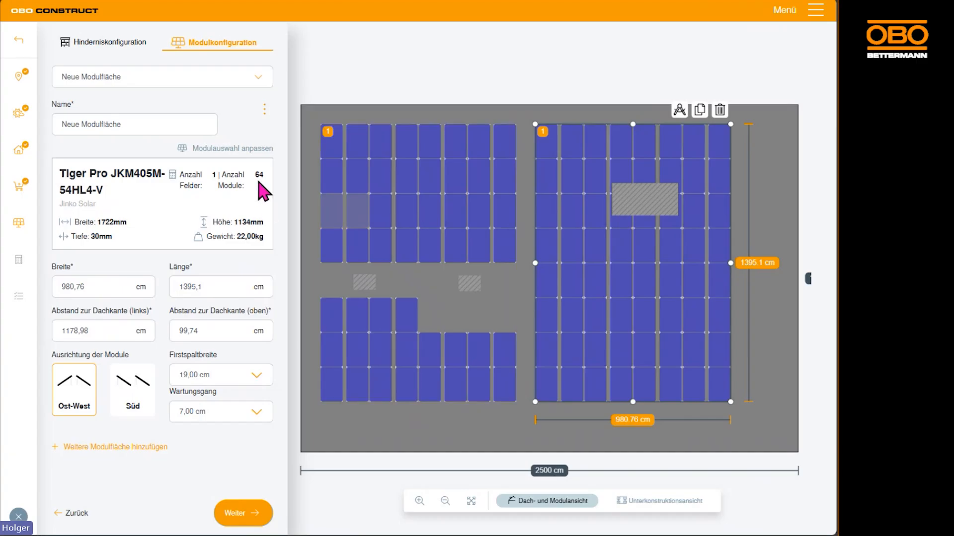
{"action": "mouse_move", "coordinate": [660, 240]}
{"action": "left_mouse_down"}
{"action": "mouse_move", "coordinate": [687, 260]}
{"action": "mouse_move", "coordinate": [670, 254]}
{"action": "left_mouse_up"}
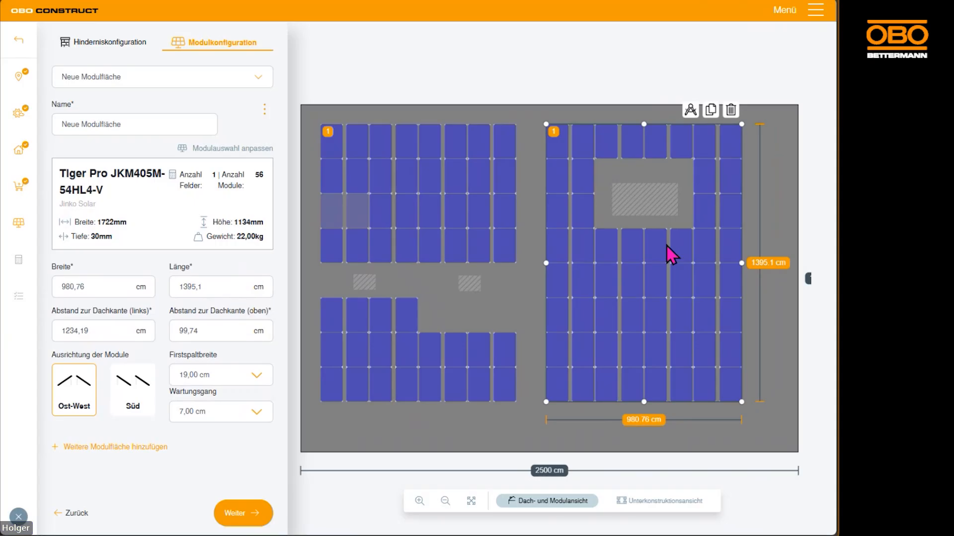
Restore the two removed modules in the original module area and remove its four modules directly below the small obstacles
{"action": "left_click", "coordinate": [358, 214]}
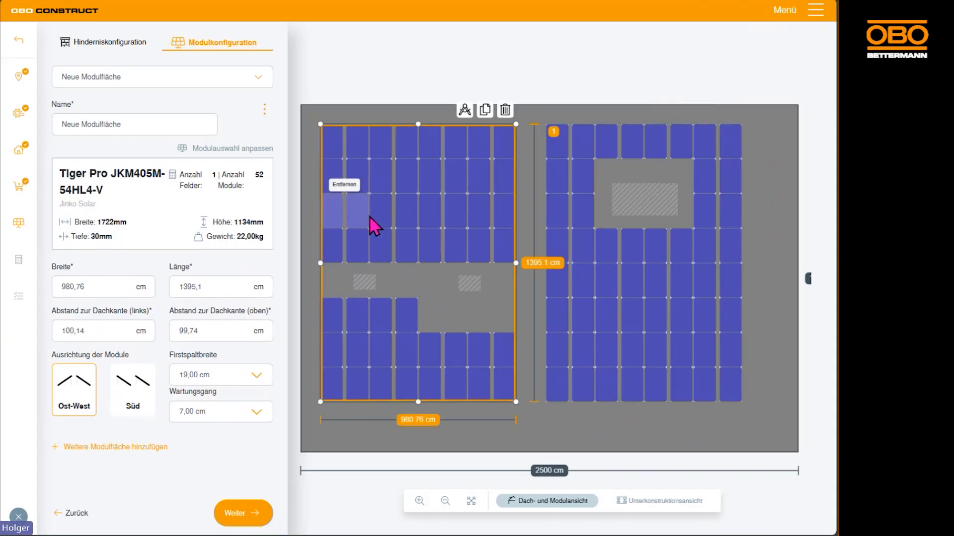
{"action": "left_click", "coordinate": [408, 321]}
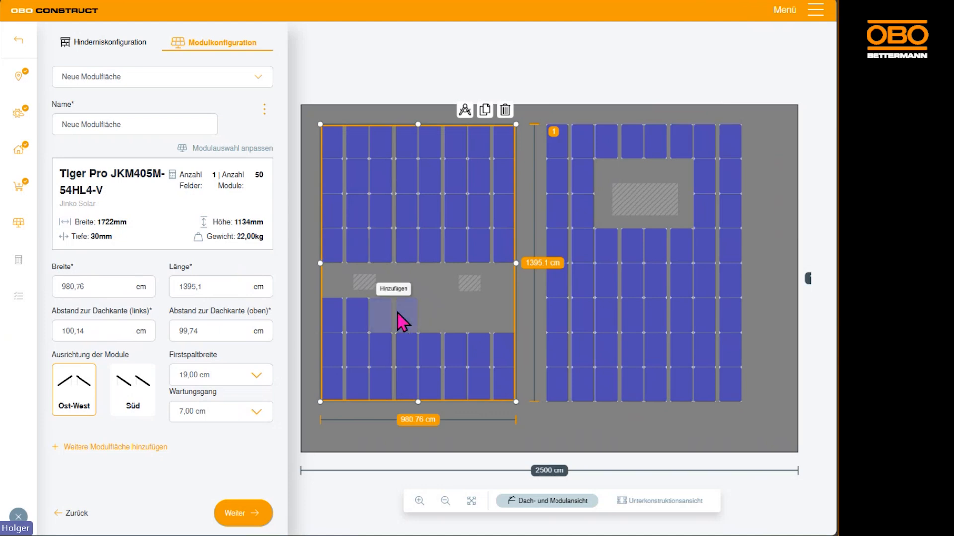
{"action": "left_click", "coordinate": [359, 320]}
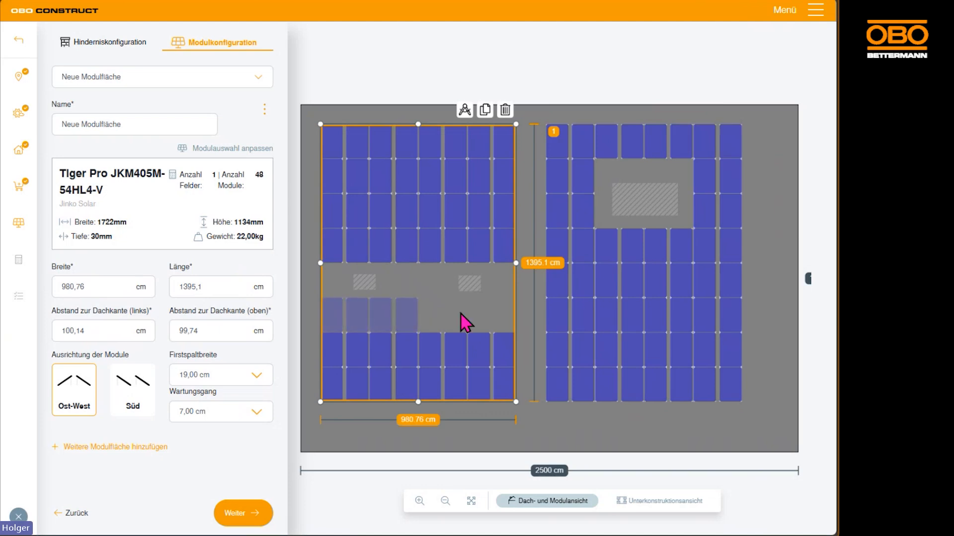
Check both module areas in the substructure view and run the static calculation for the revised layout
{"action": "left_click", "coordinate": [671, 503]}
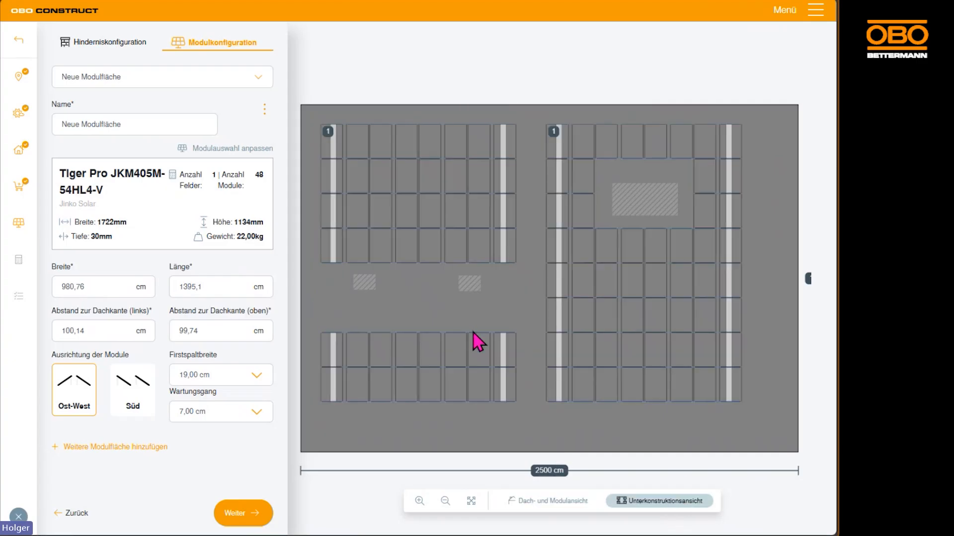
{"action": "left_click", "coordinate": [557, 500]}
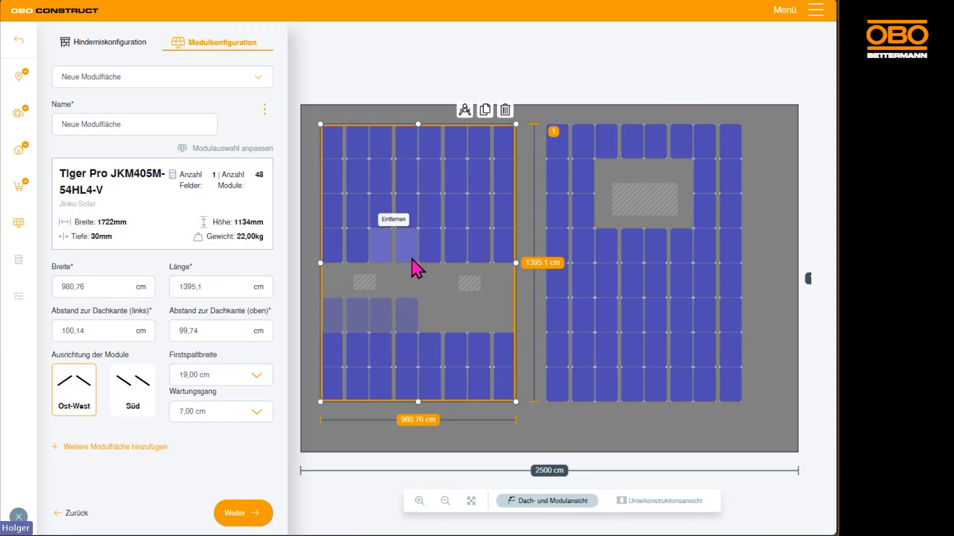
{"action": "left_click", "coordinate": [238, 516]}
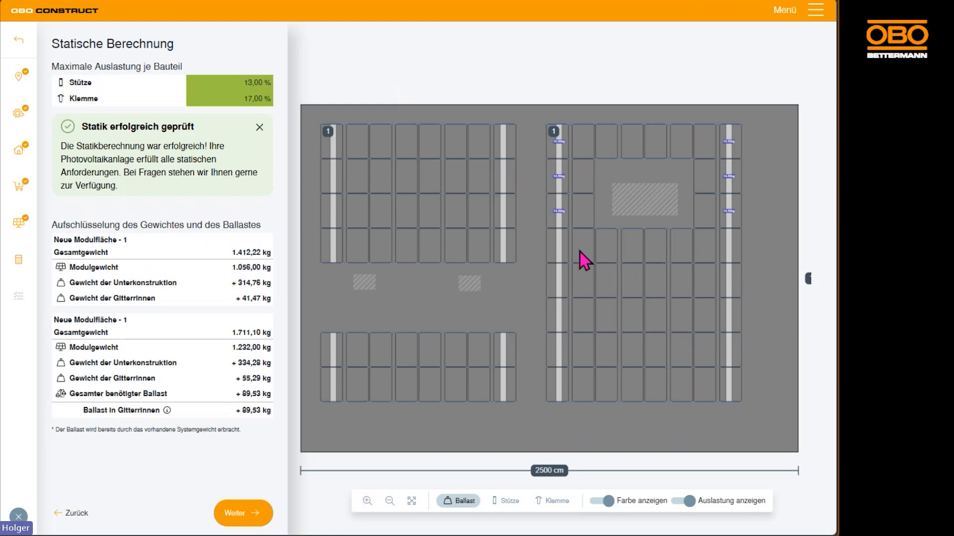
Examine the ballast weights around the large obstacle in the copied module area and the overall roof layout
{"action": "scroll", "coordinate": [582, 259], "scroll_direction": "up", "scroll_amount": 5}
{"action": "left_click_drag", "start_coordinate": [571, 97], "coordinate": [519, 243]}
{"action": "scroll", "coordinate": [506, 156], "scroll_direction": "down", "scroll_amount": 2}
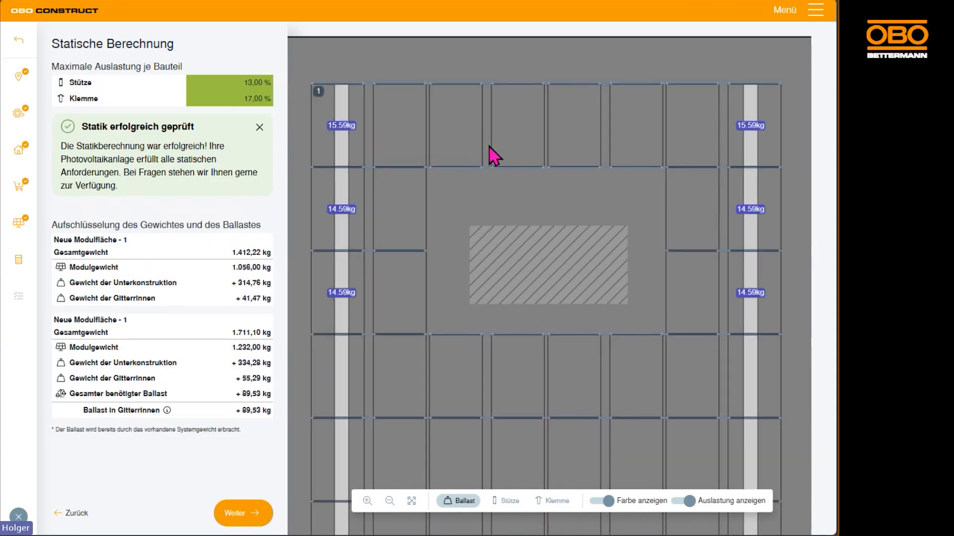
{"action": "scroll", "coordinate": [503, 157], "scroll_direction": "down", "scroll_amount": 2}
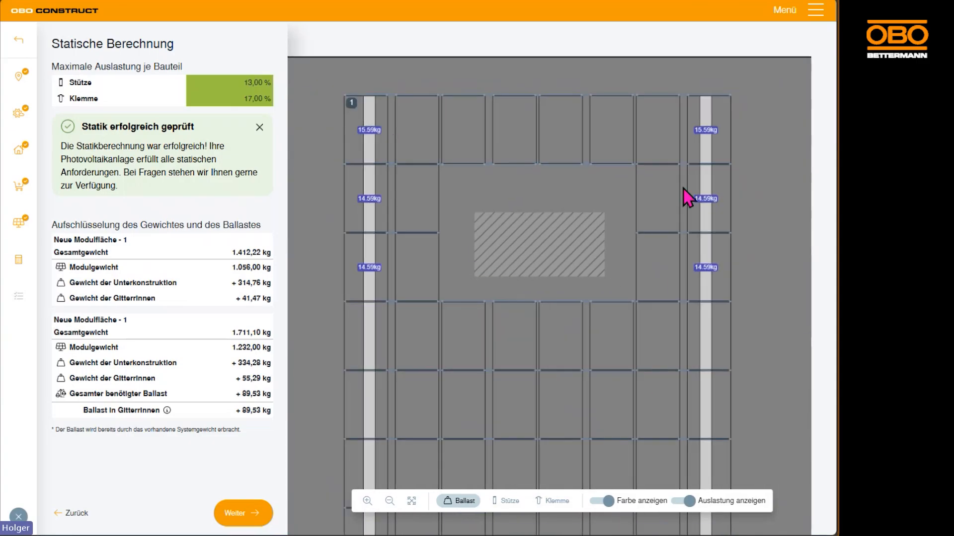
{"action": "scroll", "coordinate": [515, 284], "scroll_direction": "down", "scroll_amount": 4}
{"action": "scroll", "coordinate": [564, 324], "scroll_direction": "down", "scroll_amount": 3}
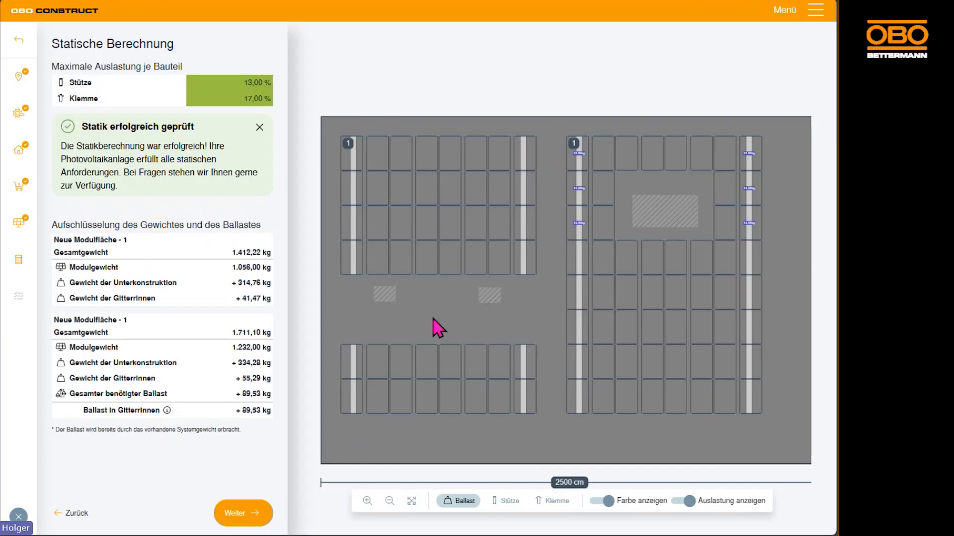
Open the configuration summary and review the selected products for both module areas
{"action": "left_click", "coordinate": [243, 517]}
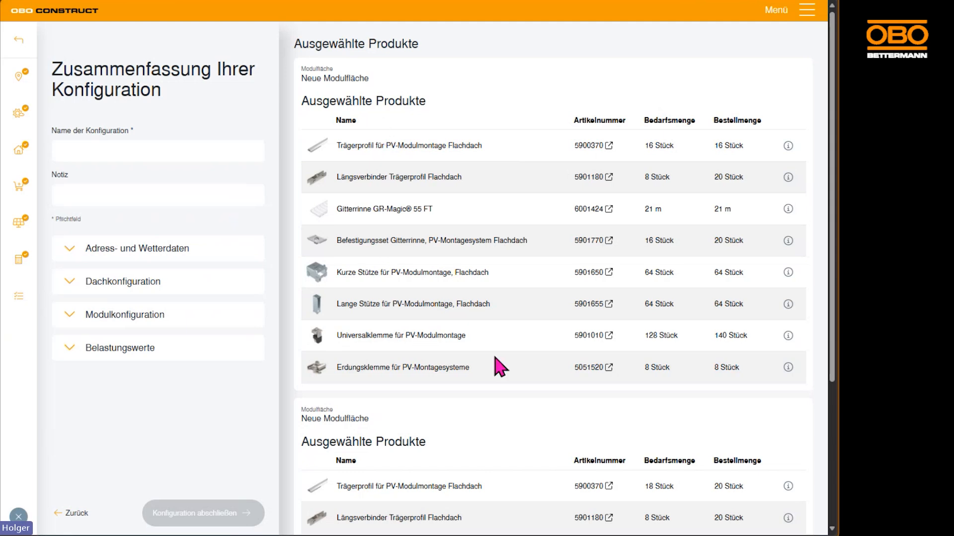
{"action": "scroll", "coordinate": [500, 366], "scroll_direction": "down", "scroll_amount": 4}
{"action": "scroll", "coordinate": [489, 217], "scroll_direction": "down", "scroll_amount": 1}
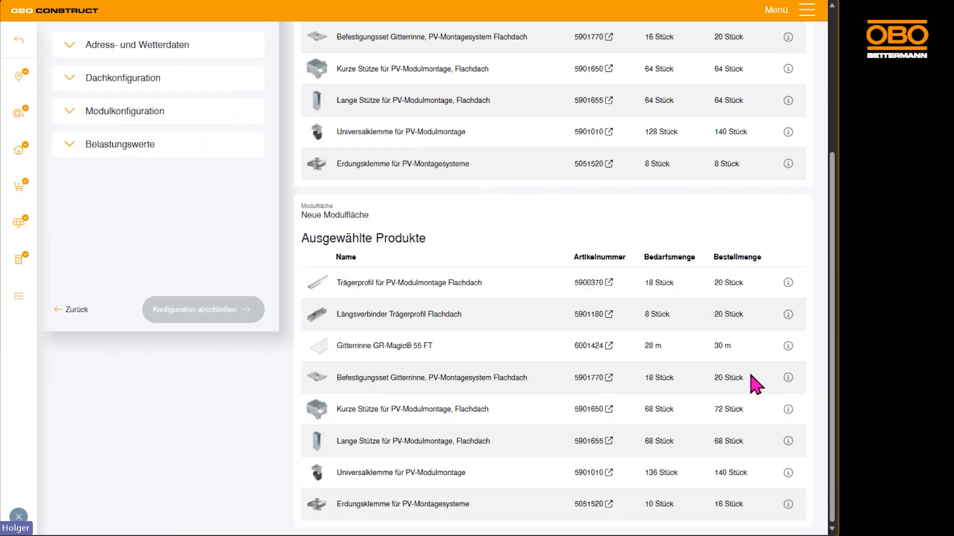
Name the configuration "Süd" in the configuration summary
{"action": "scroll", "coordinate": [744, 469], "scroll_direction": "up", "scroll_amount": 2}
{"action": "scroll", "coordinate": [750, 474], "scroll_direction": "up", "scroll_amount": 3}
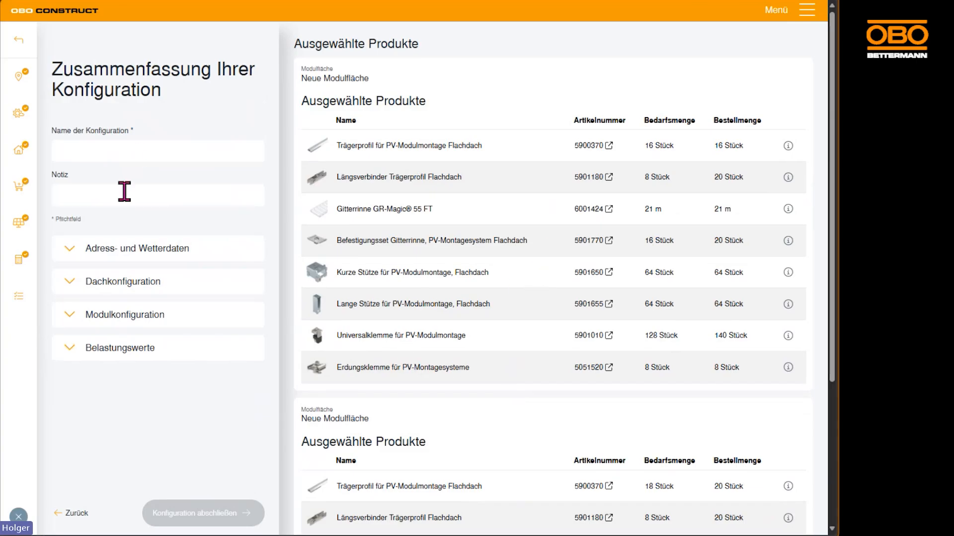
{"action": "left_click", "coordinate": [142, 143]}
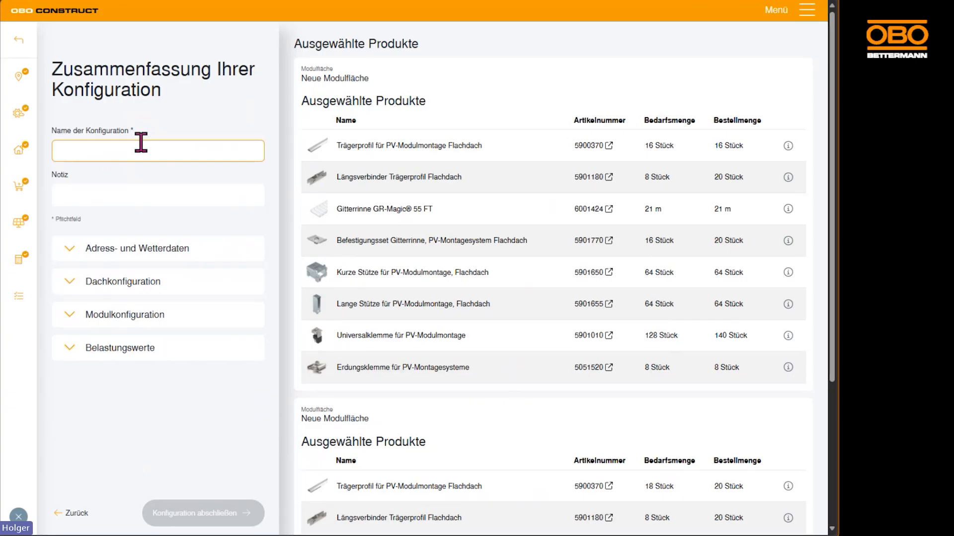
{"action": "type", "text": "Süd"}
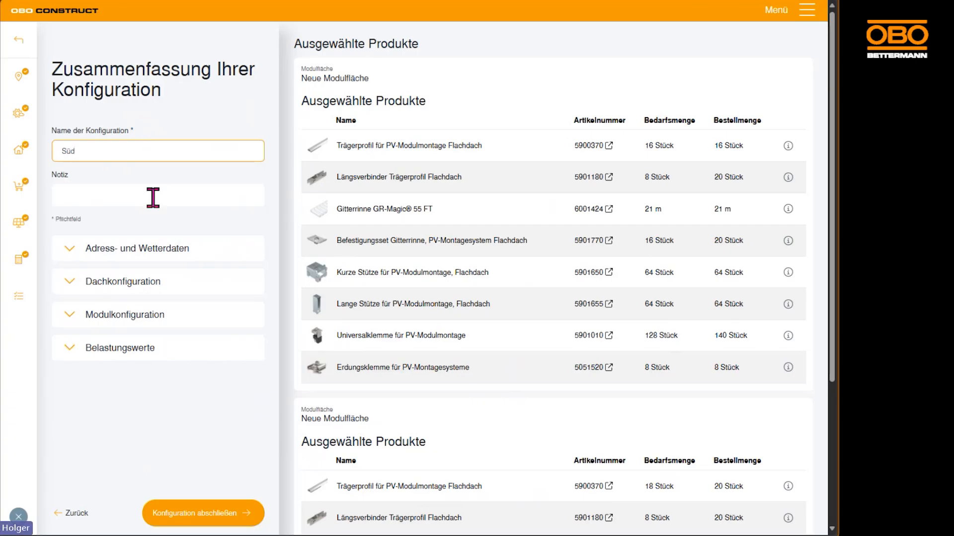
Review the address and weather data, roof configuration and module configuration sections of the summary
{"action": "left_click", "coordinate": [72, 254]}
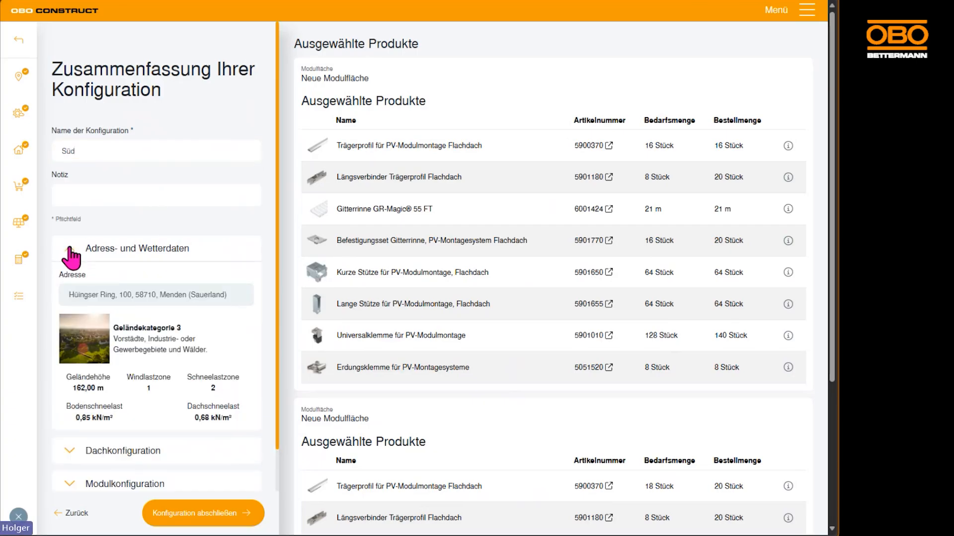
{"action": "scroll", "coordinate": [217, 253], "scroll_direction": "down", "scroll_amount": 1}
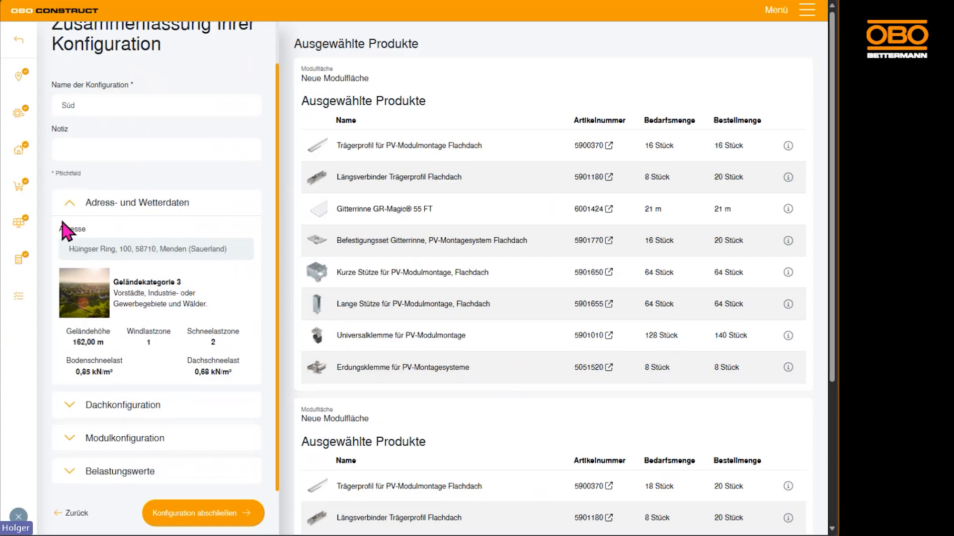
{"action": "left_click", "coordinate": [69, 202]}
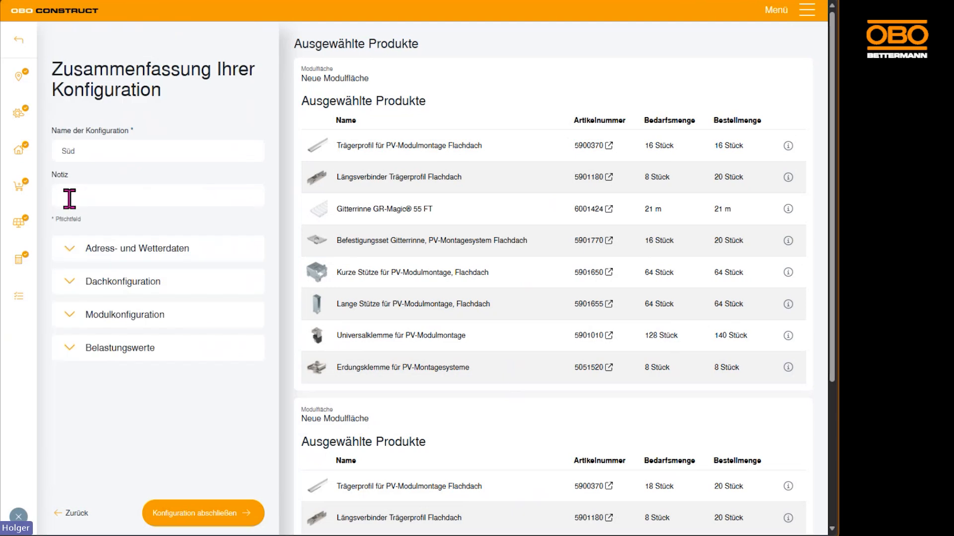
{"action": "left_click", "coordinate": [70, 284]}
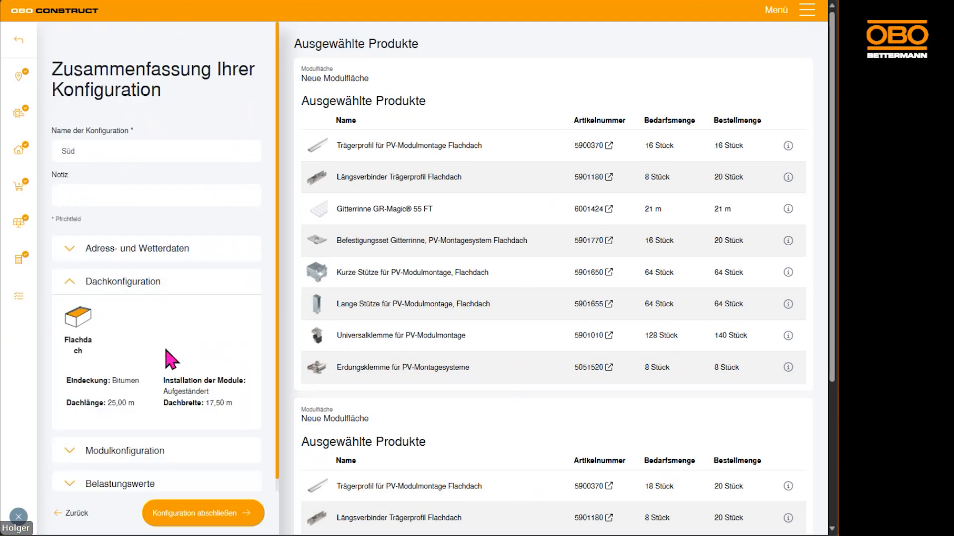
{"action": "left_click", "coordinate": [70, 291]}
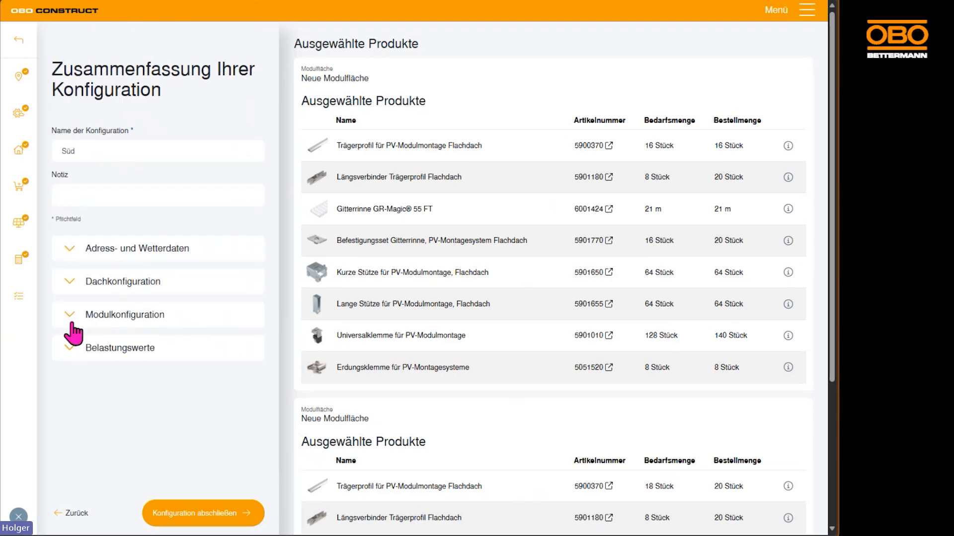
{"action": "left_click", "coordinate": [70, 317]}
{"action": "scroll", "coordinate": [214, 394], "scroll_direction": "down", "scroll_amount": 1}
{"action": "scroll", "coordinate": [214, 395], "scroll_direction": "down", "scroll_amount": 4}
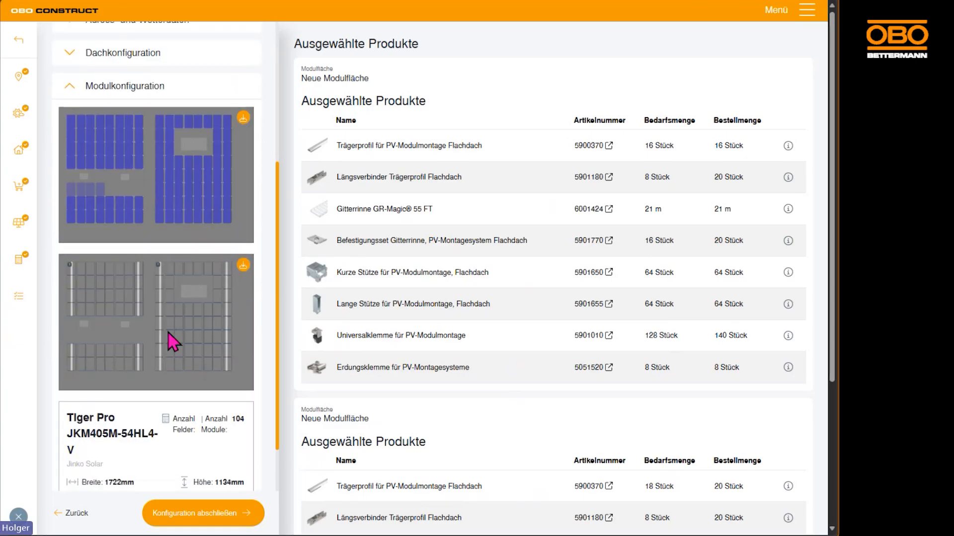
{"action": "scroll", "coordinate": [175, 322], "scroll_direction": "down", "scroll_amount": 2}
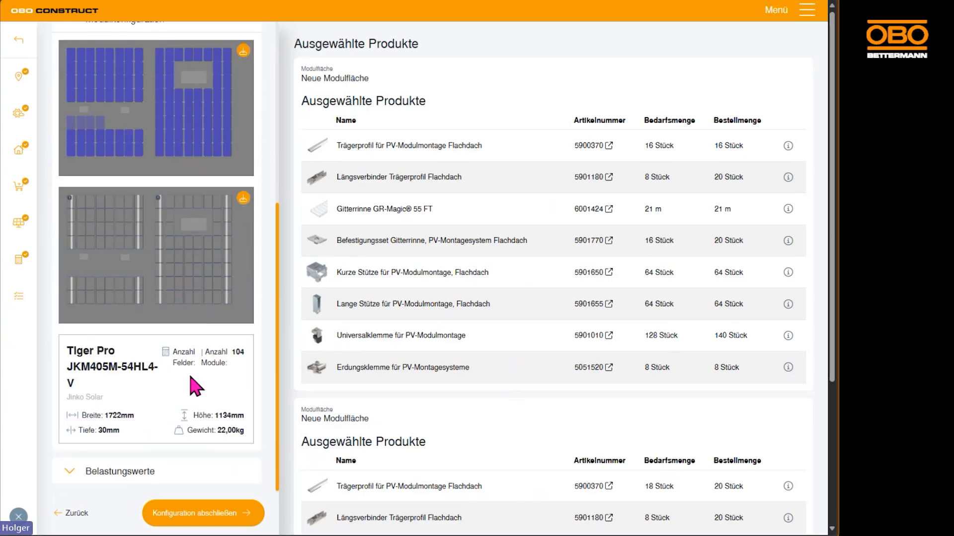
{"action": "scroll", "coordinate": [186, 388], "scroll_direction": "up", "scroll_amount": 6}
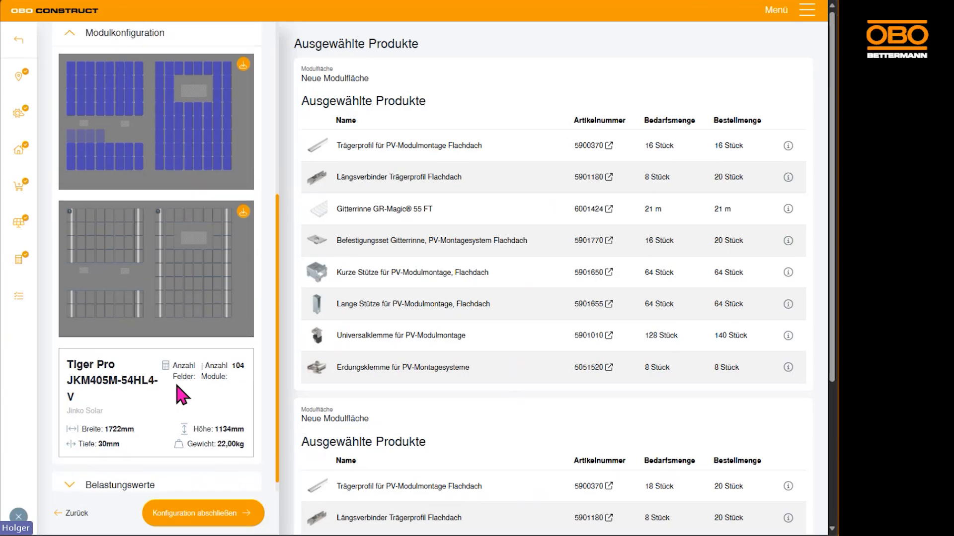
{"action": "left_click", "coordinate": [61, 306]}
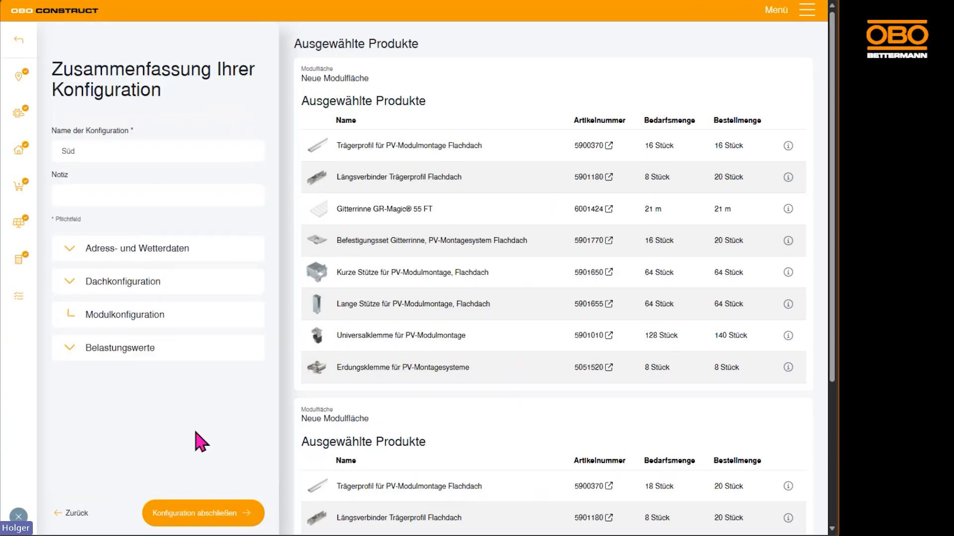
Complete the configuration and save it with project name "OBO Bettermann" and building name "Süd Bungalow"
{"action": "left_click", "coordinate": [195, 513]}
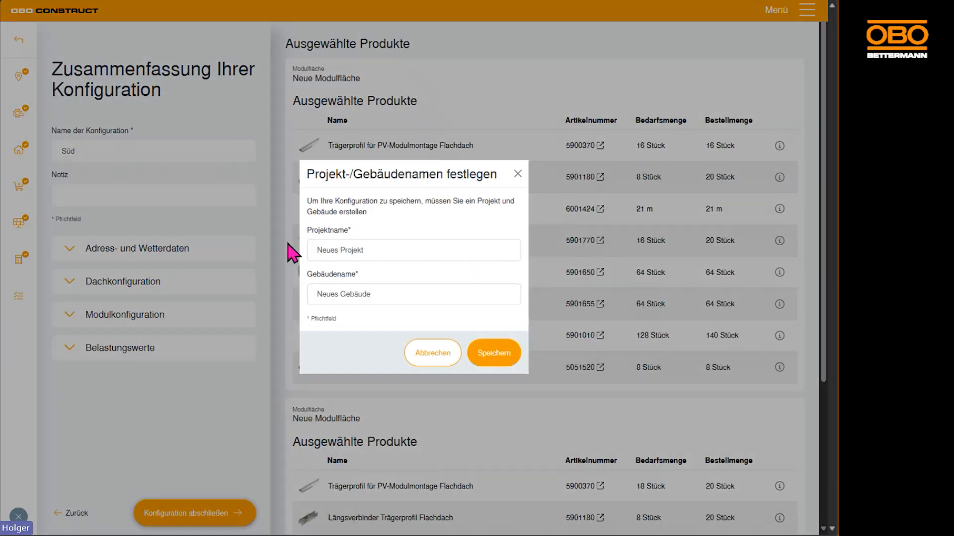
{"action": "left_click_drag", "start_coordinate": [399, 248], "coordinate": [293, 244]}
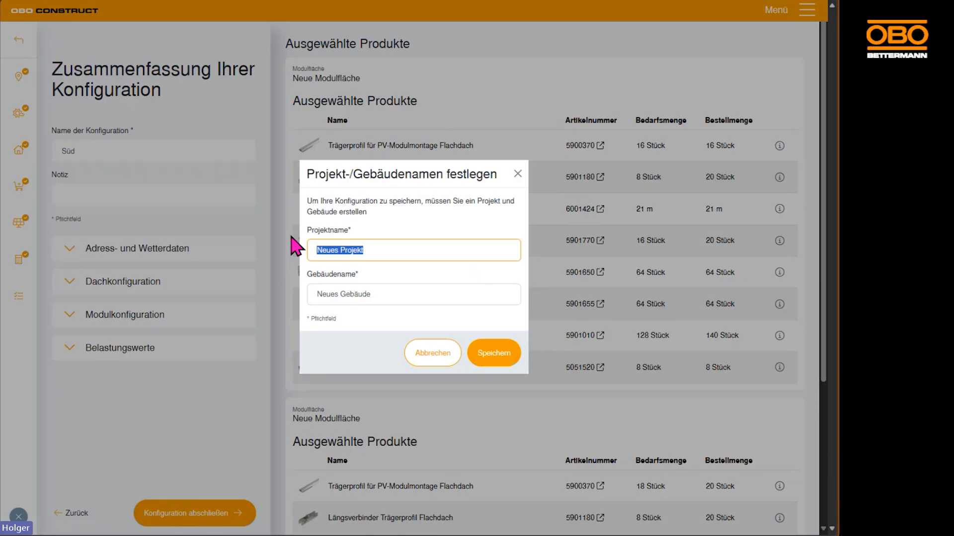
{"action": "type", "text": "OBO Bettermann"}
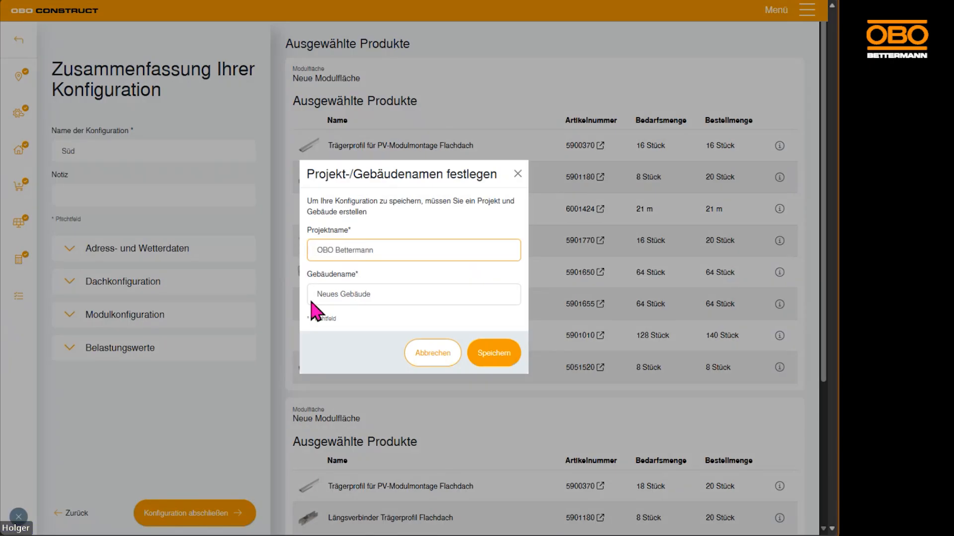
{"action": "left_click_drag", "start_coordinate": [397, 294], "coordinate": [284, 297]}
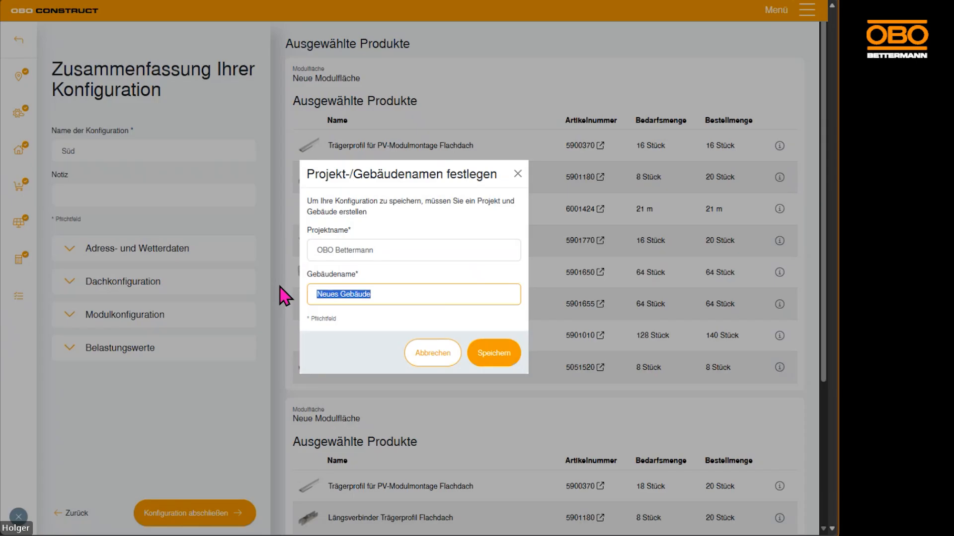
{"action": "type", "text": "Süd Bungalow"}
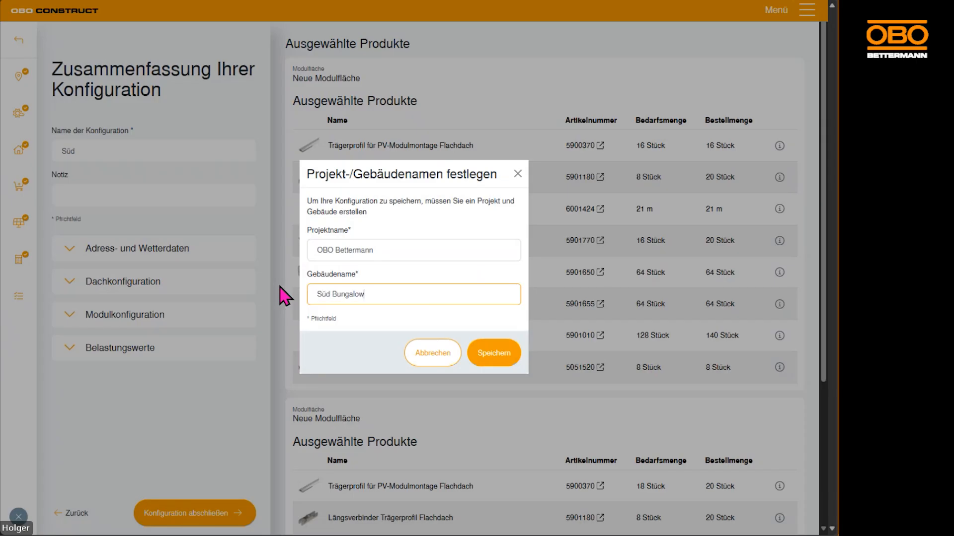
{"action": "left_click", "coordinate": [494, 354]}
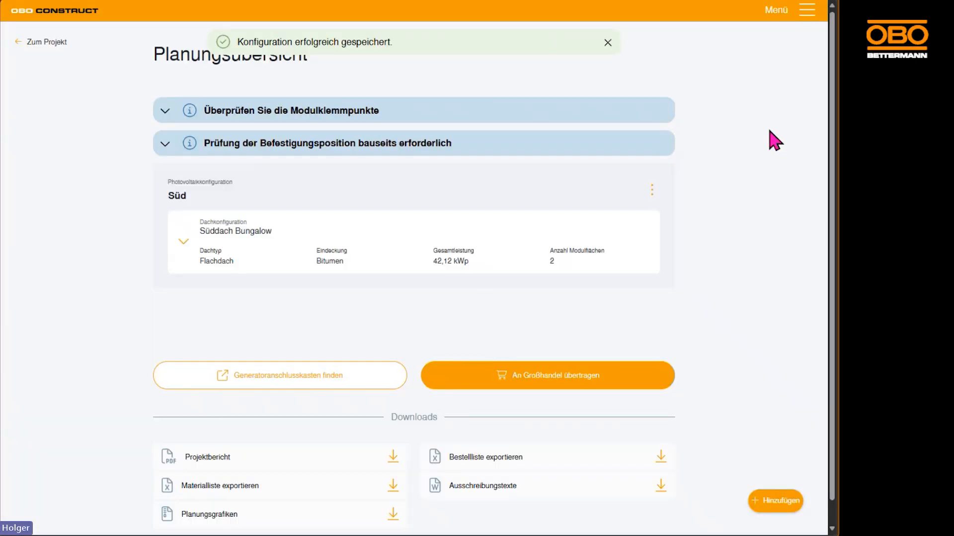
Go to the dashboard and reopen the saved photovoltaic configuration of the Süd Bungalow building in the OBO Bettermann project
{"action": "left_click", "coordinate": [807, 15]}
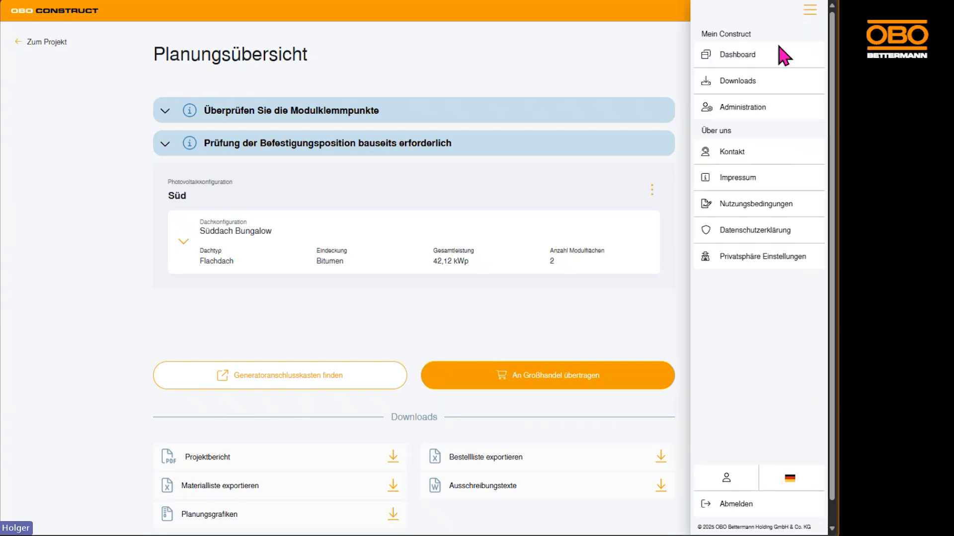
{"action": "left_click", "coordinate": [745, 57]}
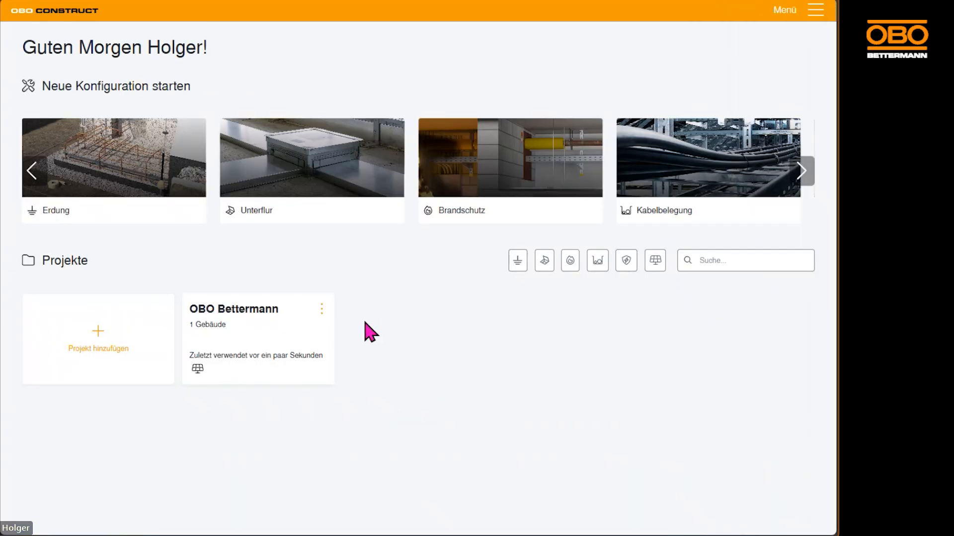
{"action": "left_click", "coordinate": [250, 337]}
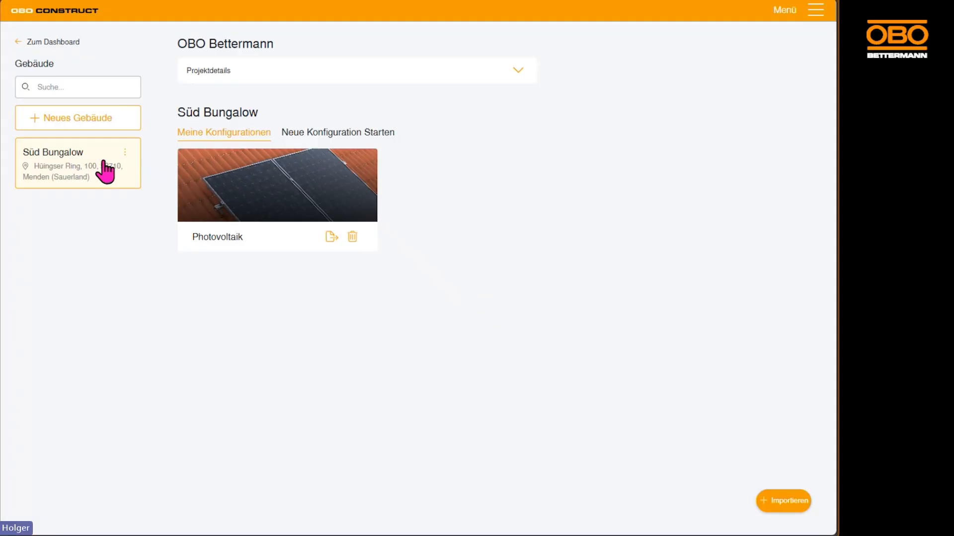
{"action": "left_click", "coordinate": [191, 182]}
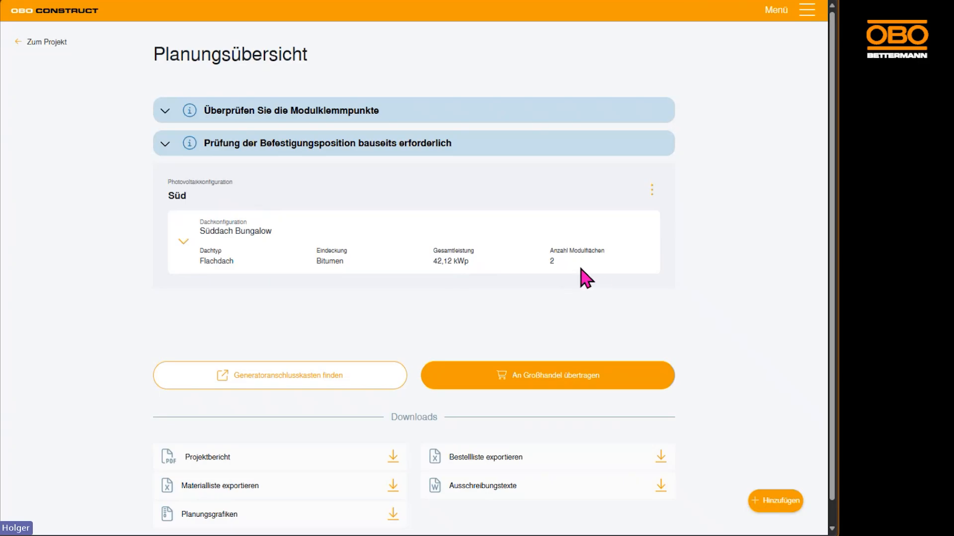
Examine the Süddach Bungalow roof details and the first module area's specifications and material list in the planning overview
{"action": "left_click", "coordinate": [188, 252]}
{"action": "scroll", "coordinate": [689, 269], "scroll_direction": "down", "scroll_amount": 3}
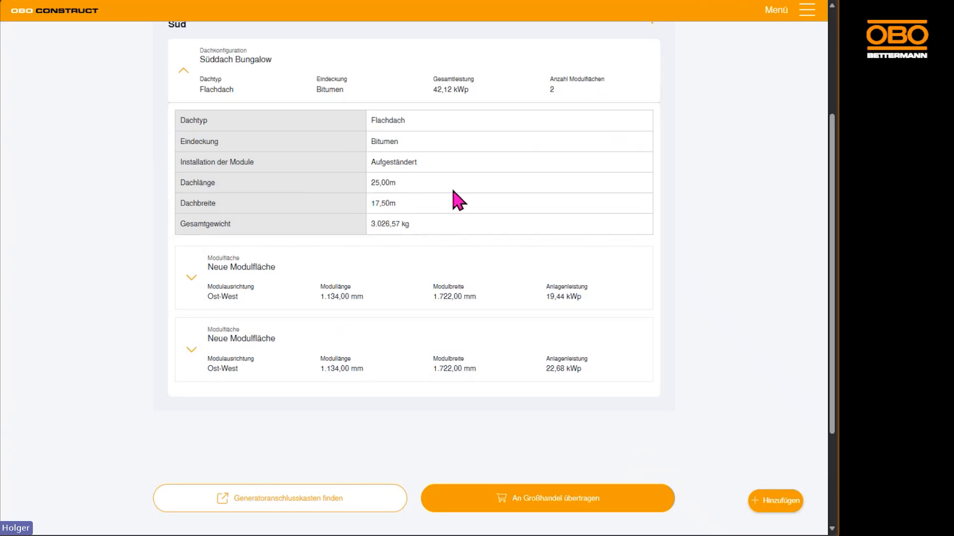
{"action": "left_click", "coordinate": [191, 277]}
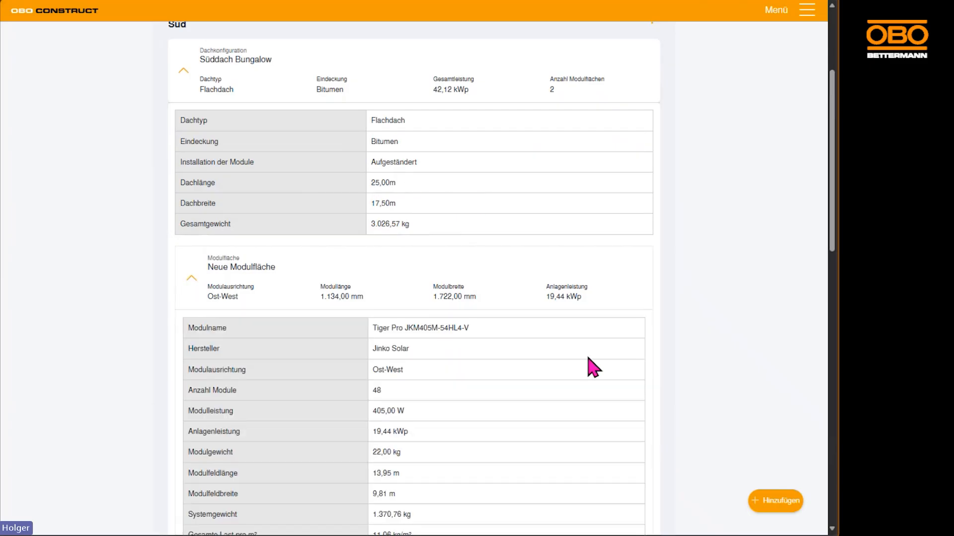
{"action": "scroll", "coordinate": [591, 366], "scroll_direction": "down", "scroll_amount": 2}
{"action": "scroll", "coordinate": [591, 366], "scroll_direction": "down", "scroll_amount": 2}
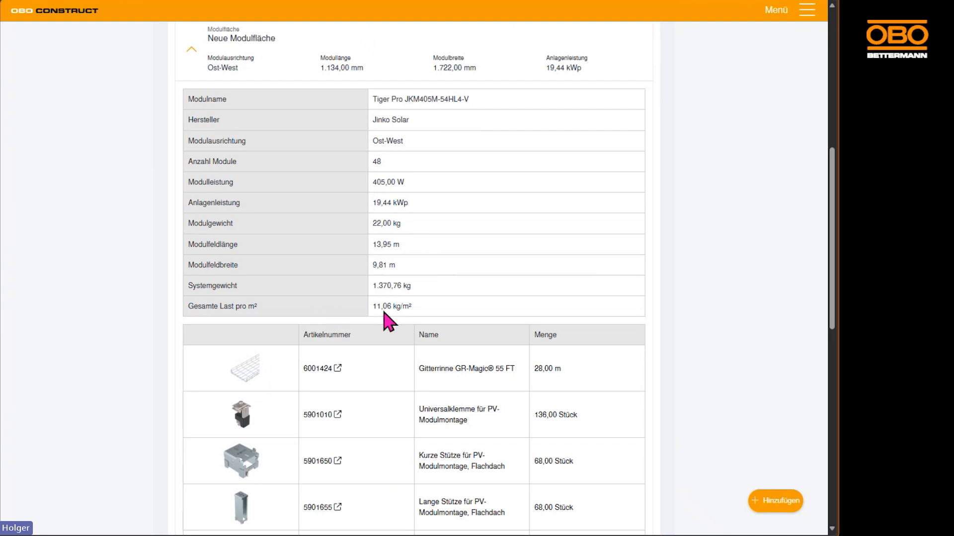
{"action": "scroll", "coordinate": [398, 273], "scroll_direction": "down", "scroll_amount": 5}
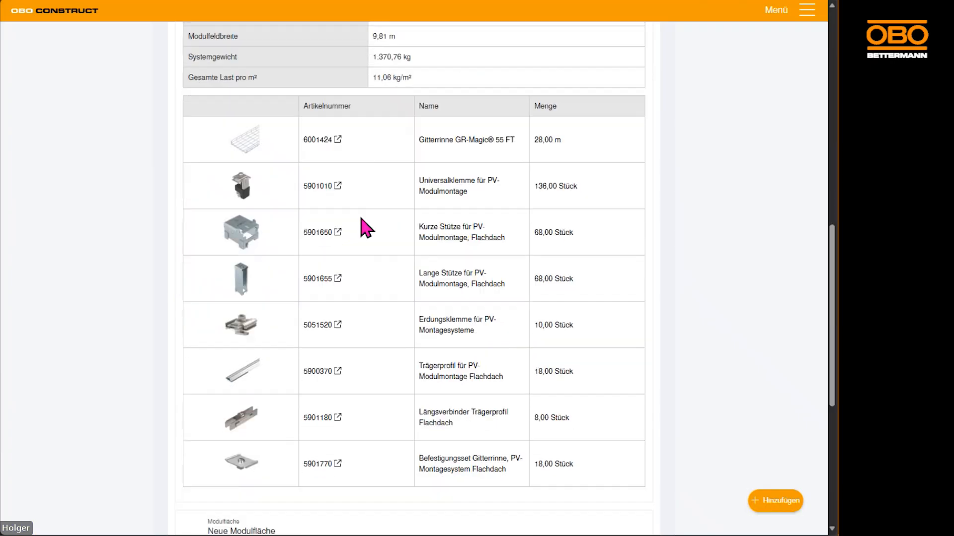
{"action": "scroll", "coordinate": [392, 207], "scroll_direction": "down", "scroll_amount": 3}
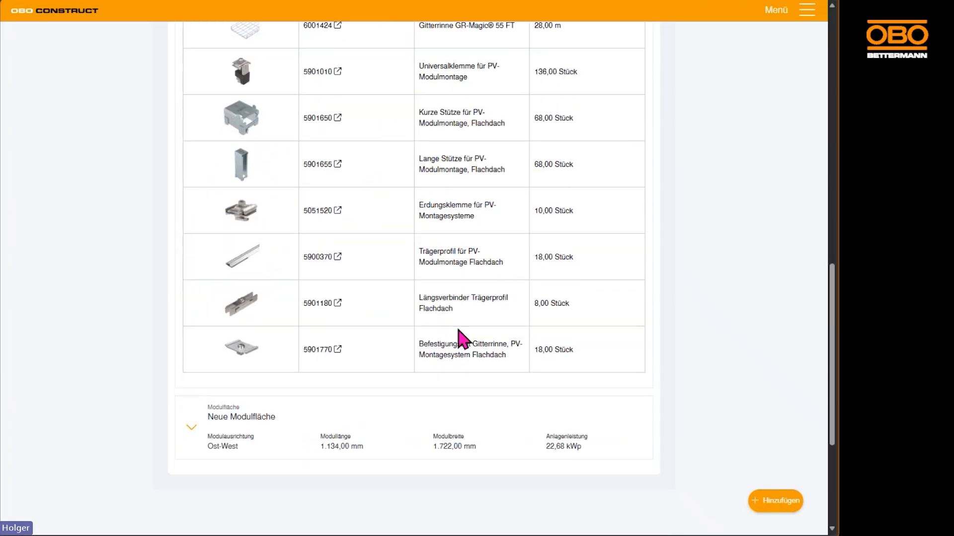
{"action": "scroll", "coordinate": [460, 263], "scroll_direction": "down", "scroll_amount": 2}
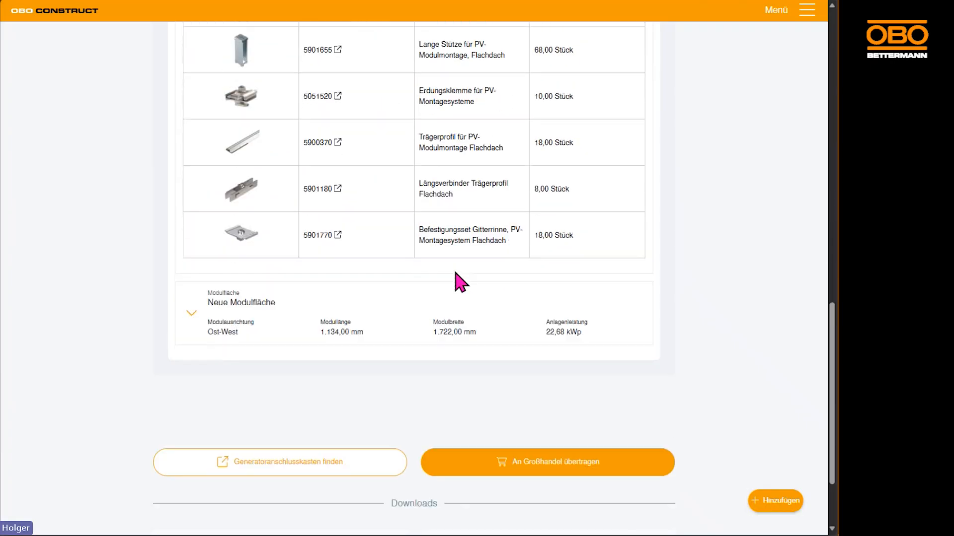
Examine the second module area's specifications, ballast and material list, and collapse the roof configuration details
{"action": "left_click", "coordinate": [192, 315]}
{"action": "scroll", "coordinate": [334, 323], "scroll_direction": "down", "scroll_amount": 4}
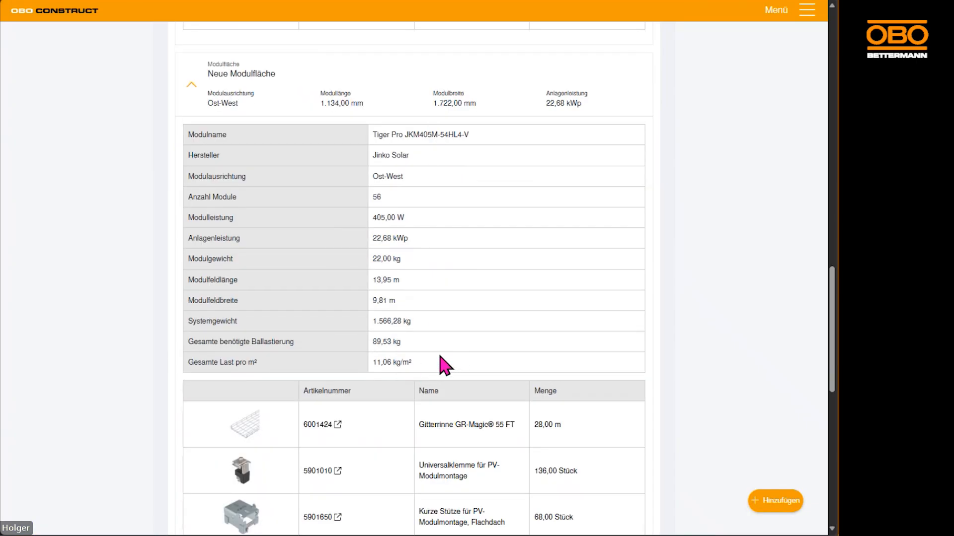
{"action": "scroll", "coordinate": [396, 387], "scroll_direction": "down", "scroll_amount": 9}
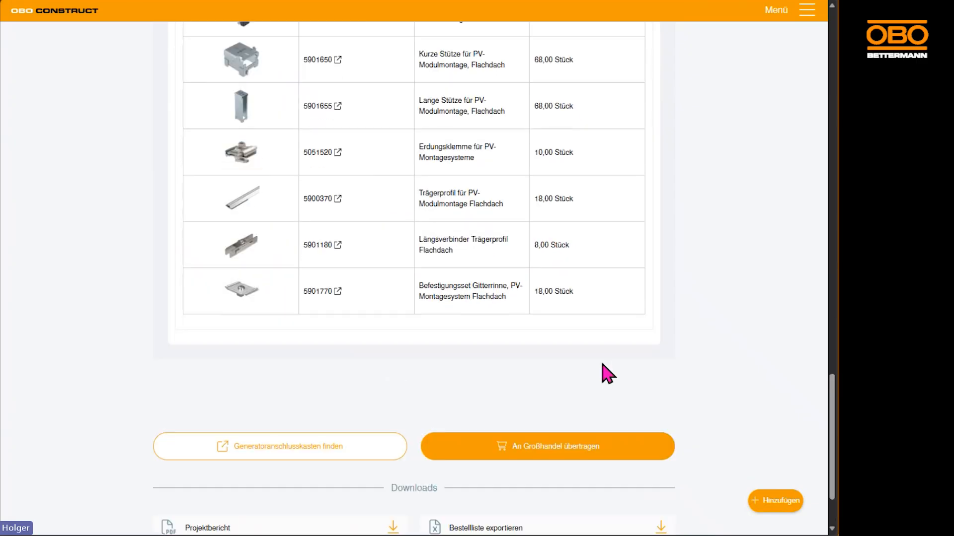
{"action": "scroll", "coordinate": [607, 374], "scroll_direction": "up", "scroll_amount": 10}
{"action": "scroll", "coordinate": [594, 390], "scroll_direction": "up", "scroll_amount": 15}
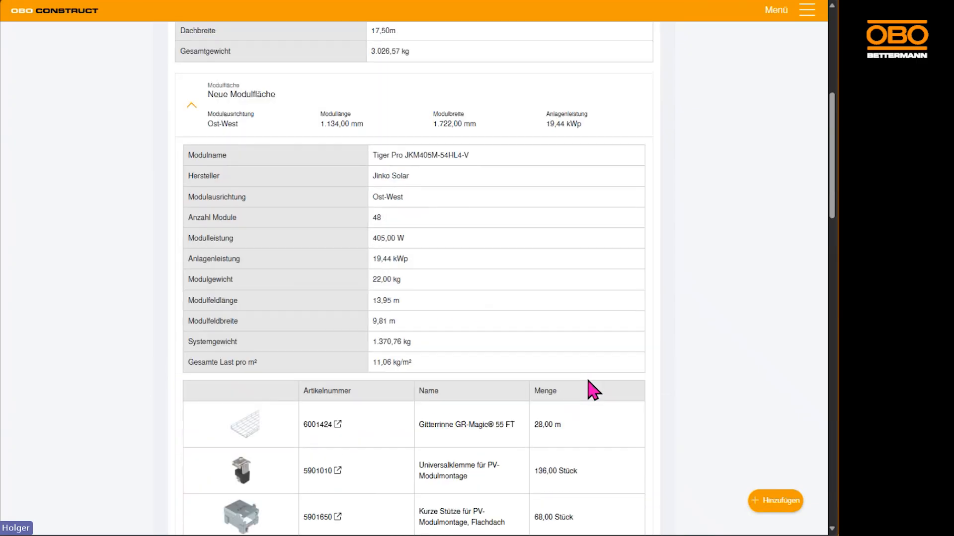
{"action": "left_click", "coordinate": [184, 243]}
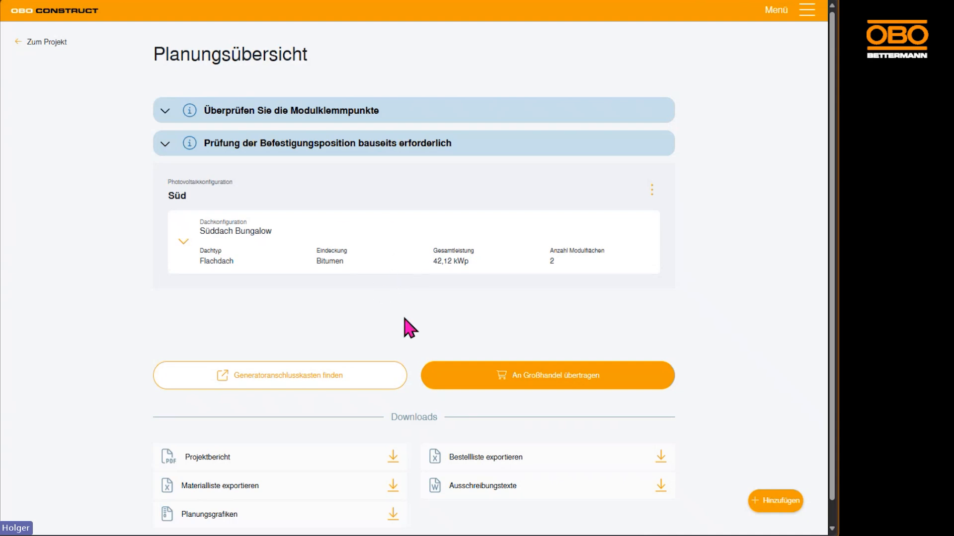
Download the project report, open the PDF and enlarge its view for reading
{"action": "scroll", "coordinate": [120, 320], "scroll_direction": "down", "scroll_amount": 1}
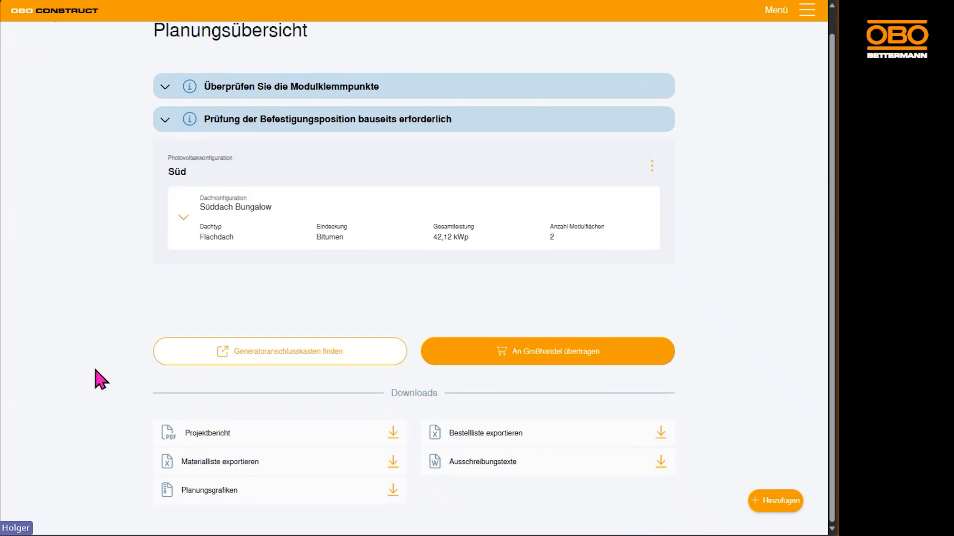
{"action": "left_click", "coordinate": [208, 437]}
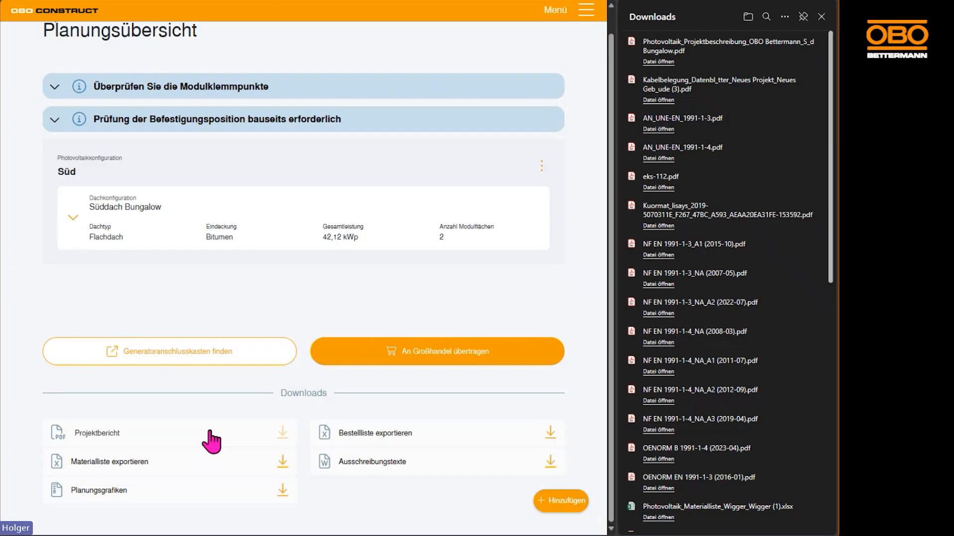
{"action": "left_click", "coordinate": [657, 61]}
{"action": "left_click", "coordinate": [821, 17]}
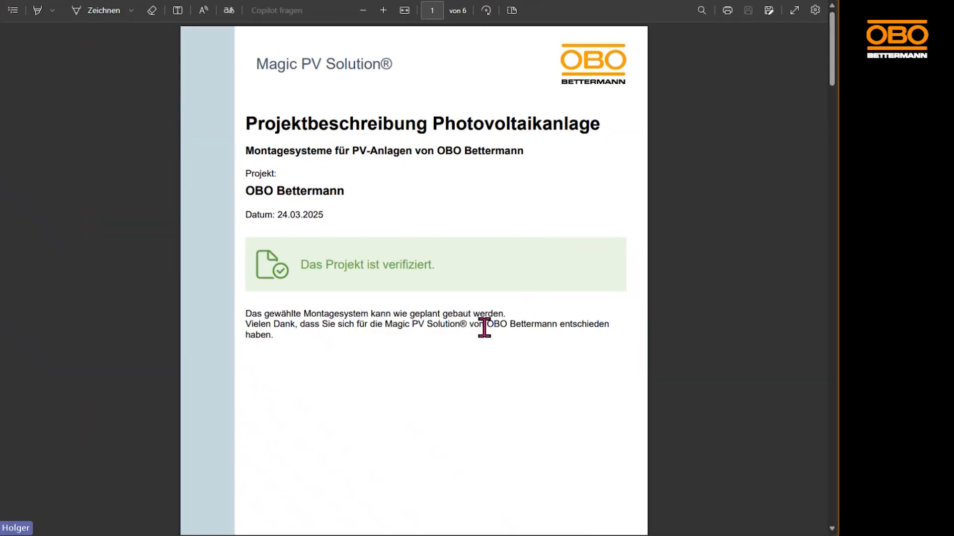
{"action": "left_click", "coordinate": [382, 10]}
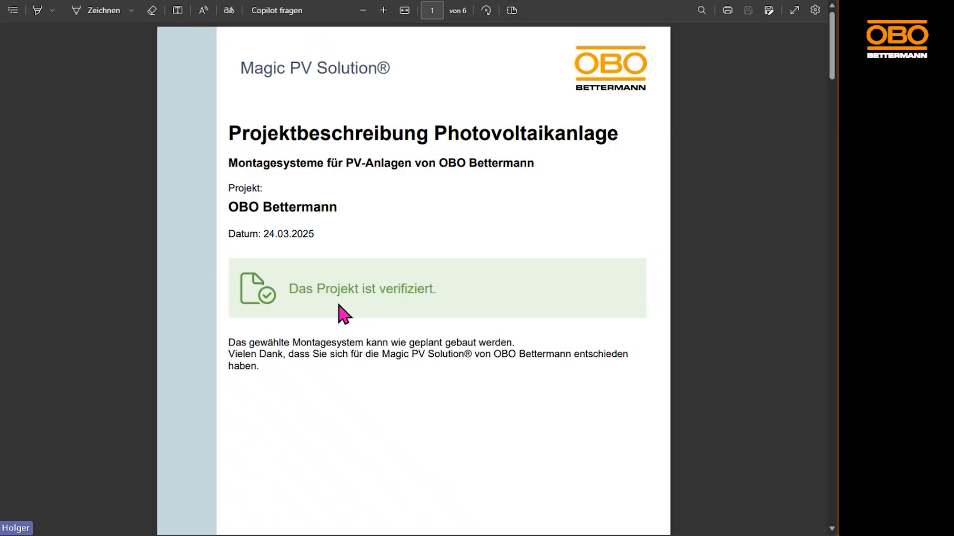